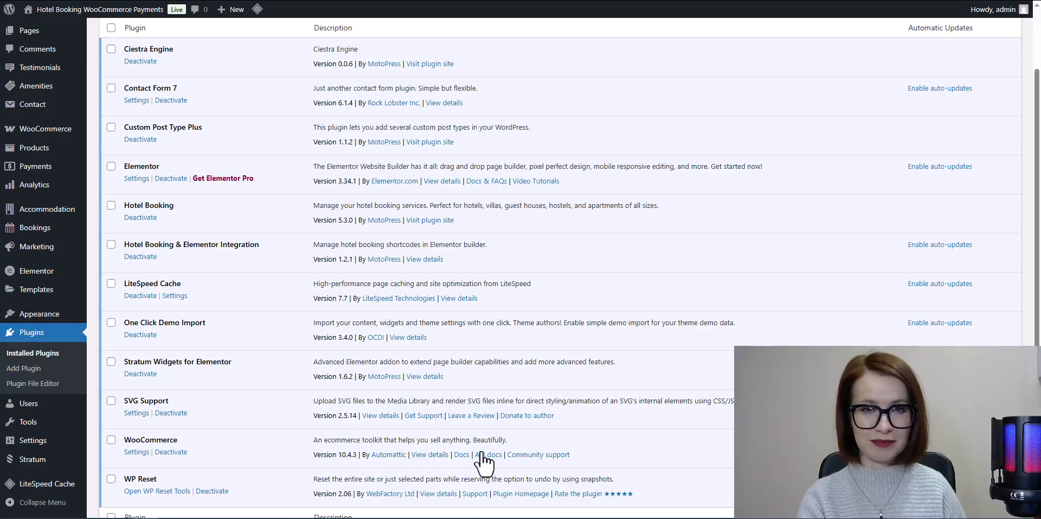
- Choose the mphb-woocommerce-1.1.1 zip archive as the file for a new plugin upload
scroll(626, 436, "up", 1)
scroll(626, 436, "up", 2)
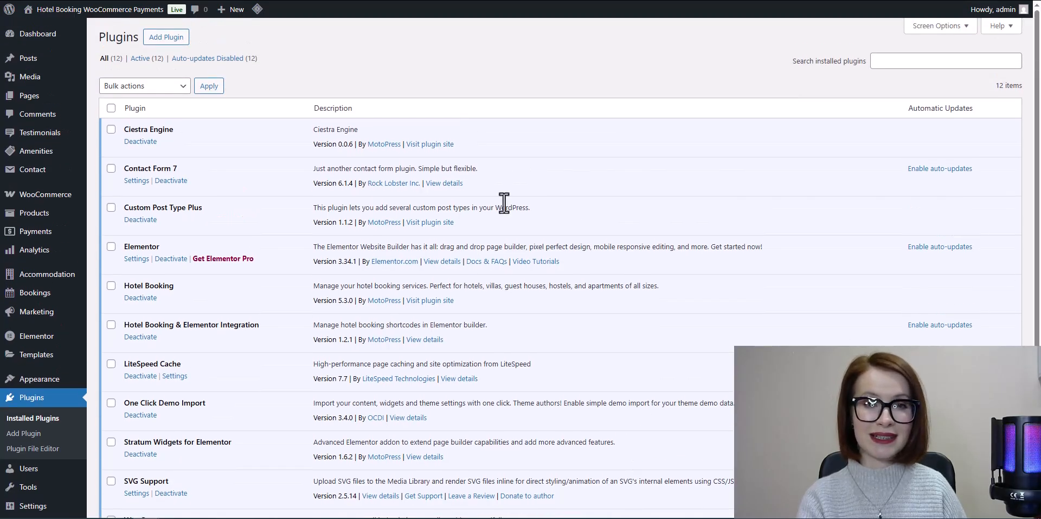
left_click(161, 45)
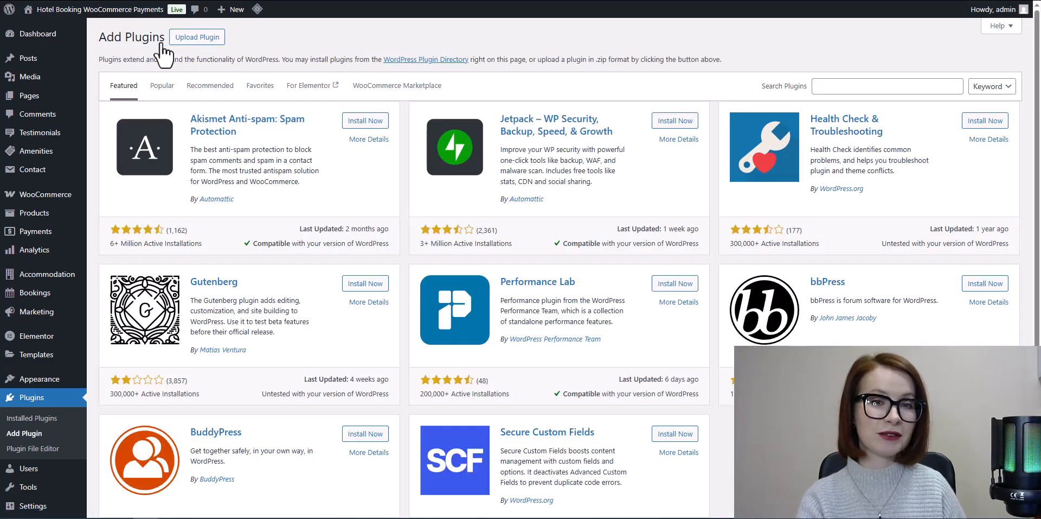
left_click(194, 54)
left_click(490, 137)
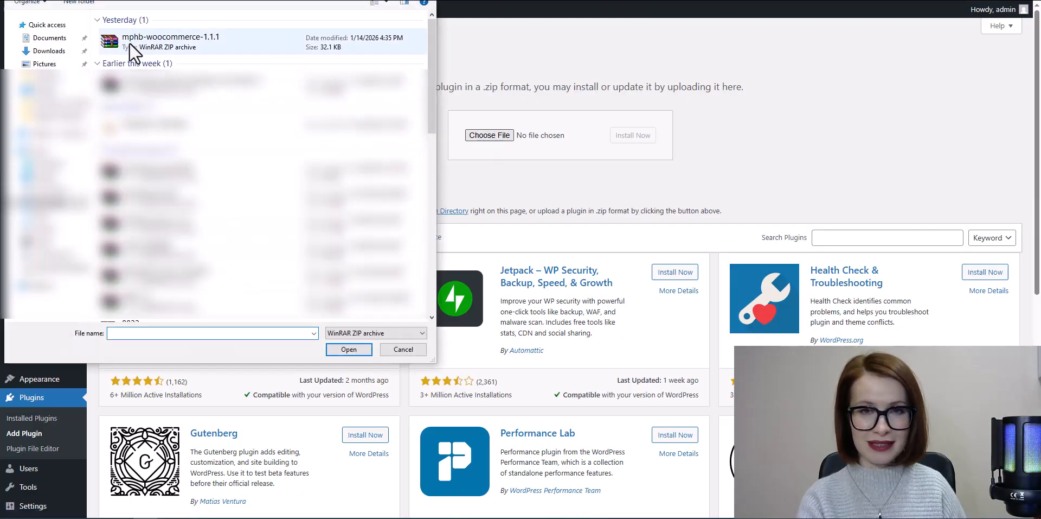
left_click(187, 41)
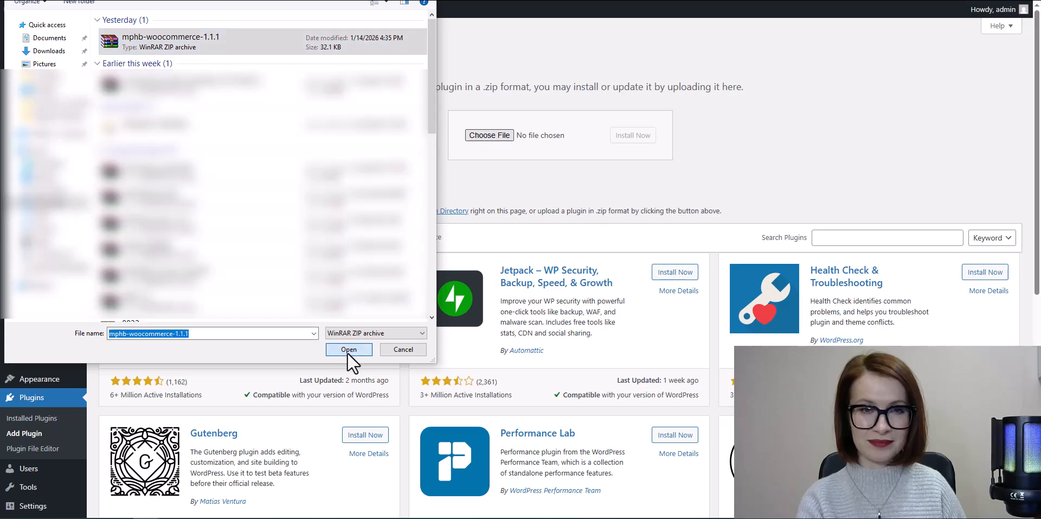
left_click(349, 349)
- Install the plugin from the chosen archive and activate it
left_click(629, 137)
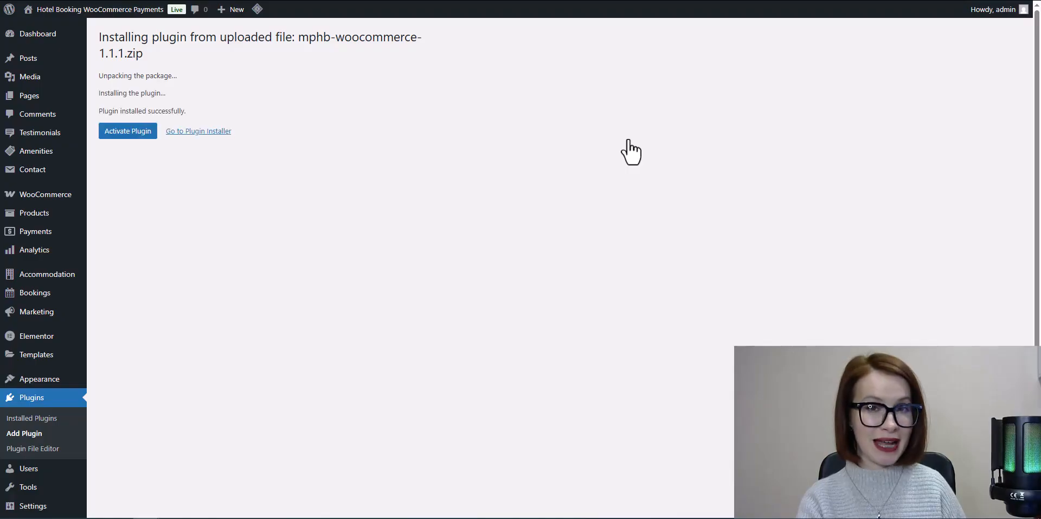
left_click(121, 140)
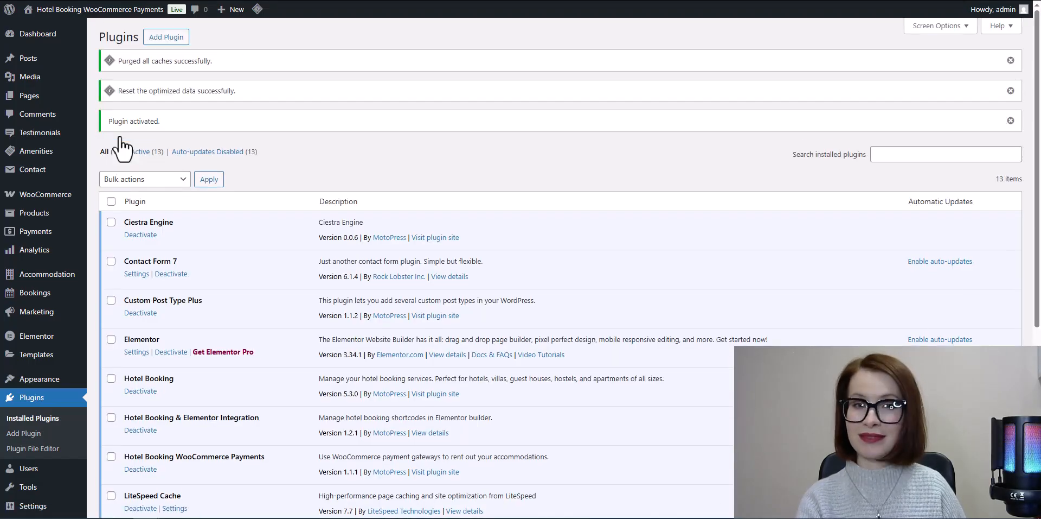
scroll(540, 194, "down", 5)
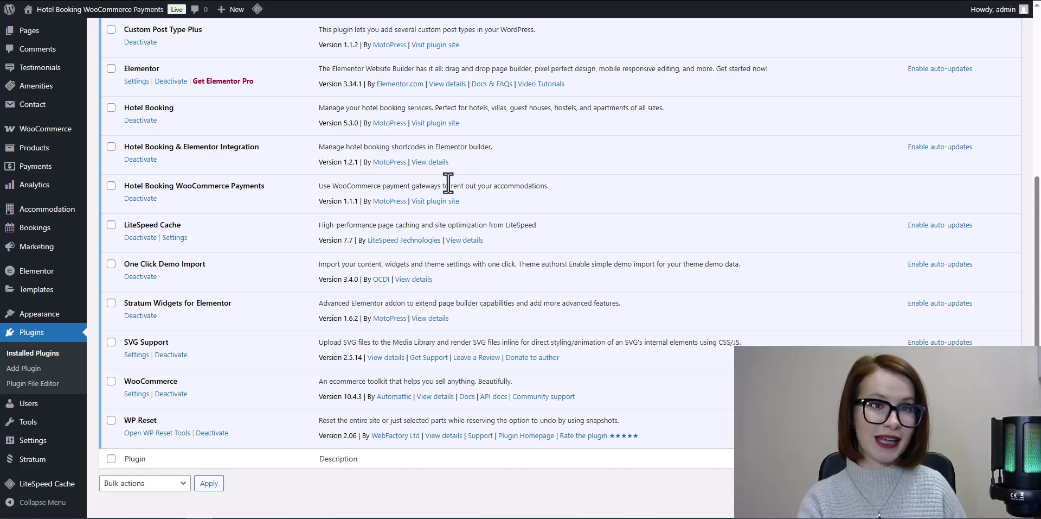
- Start a new WooCommerce digital product, name it "Reservation" and dismiss the guided tour
mouse_move(47, 91)
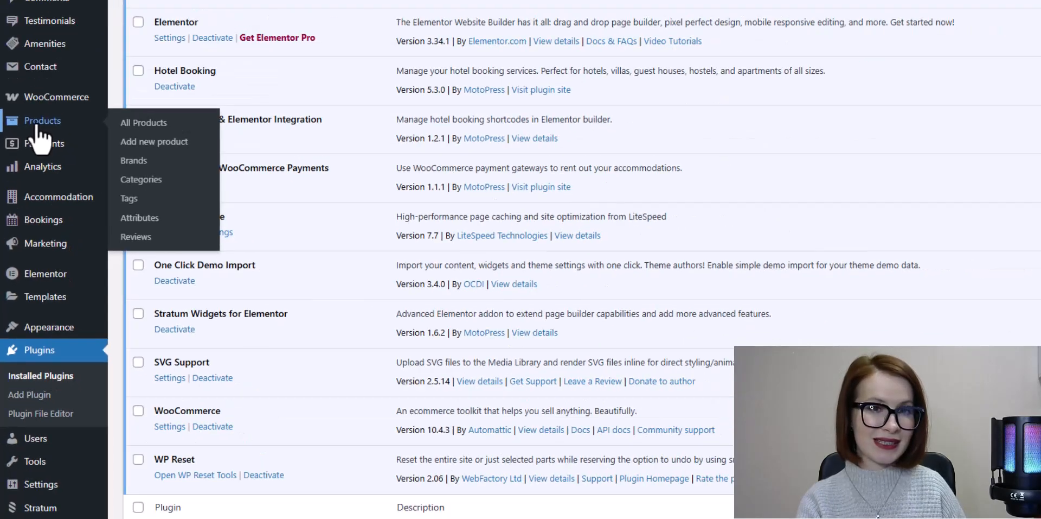
left_click(50, 76)
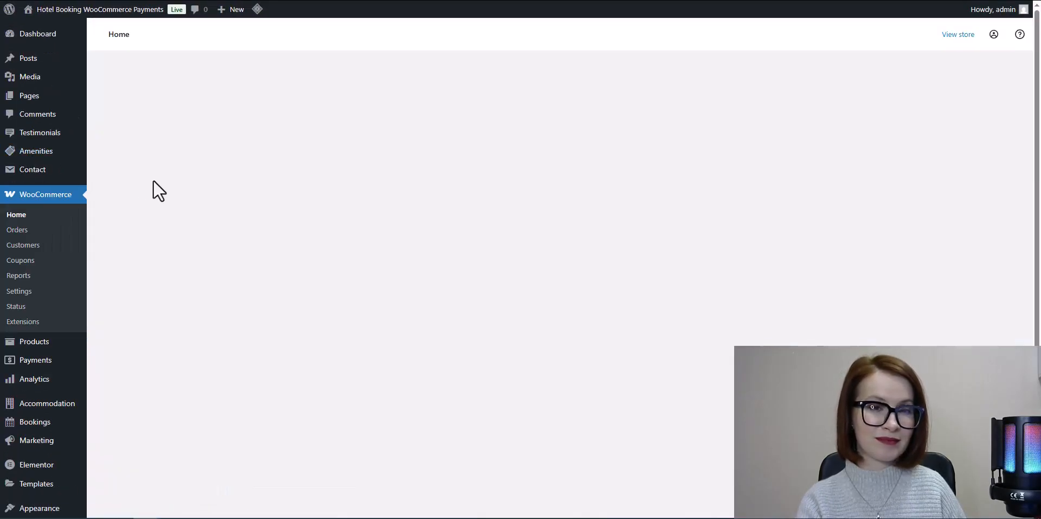
left_click(537, 269)
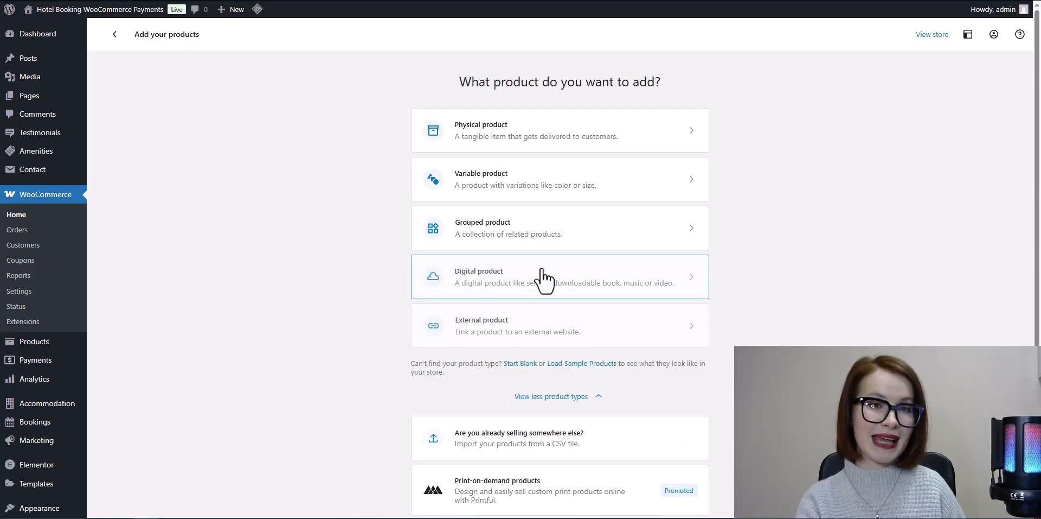
left_click(530, 297)
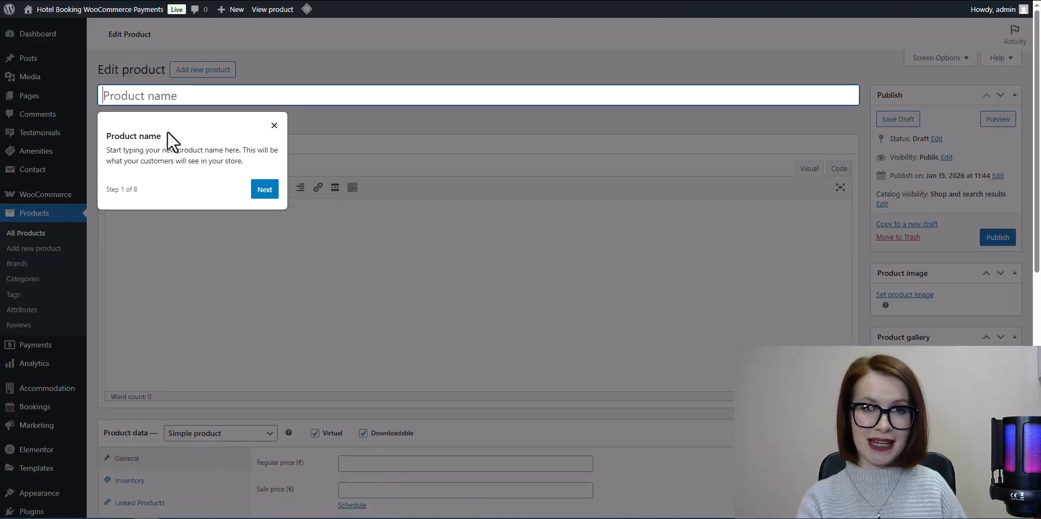
type("Reservation")
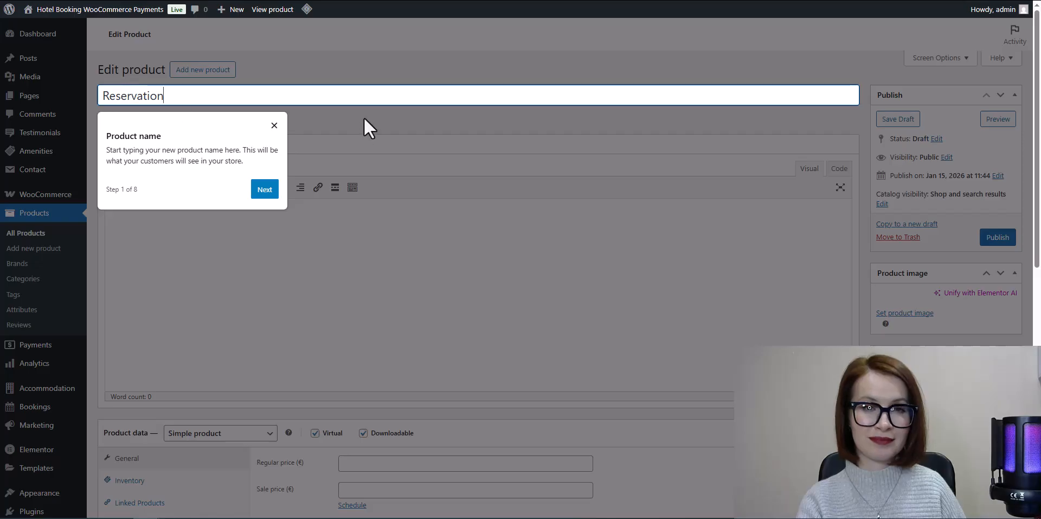
left_click(274, 126)
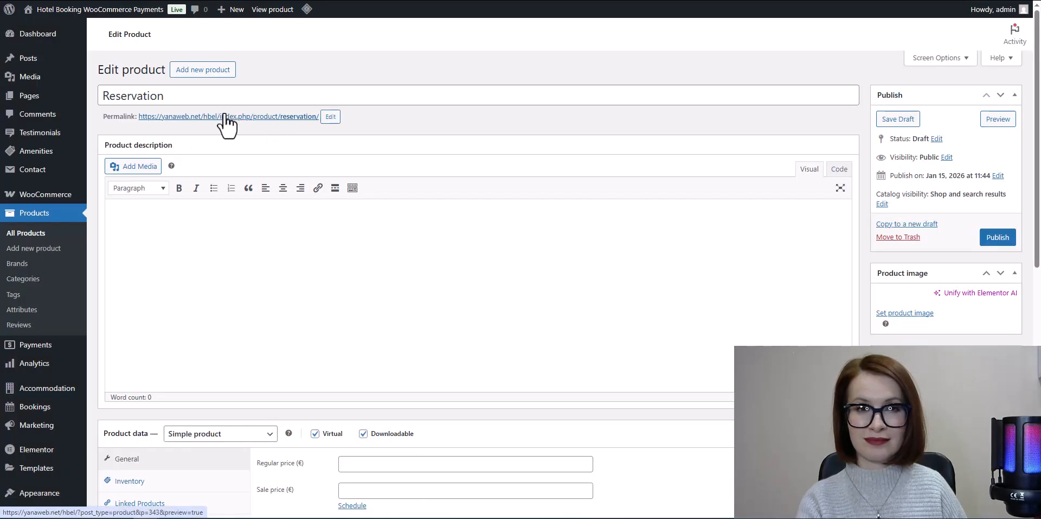
- Make the Reservation product non-downloadable and set its regular price to 1 euro
scroll(418, 139, "down", 3)
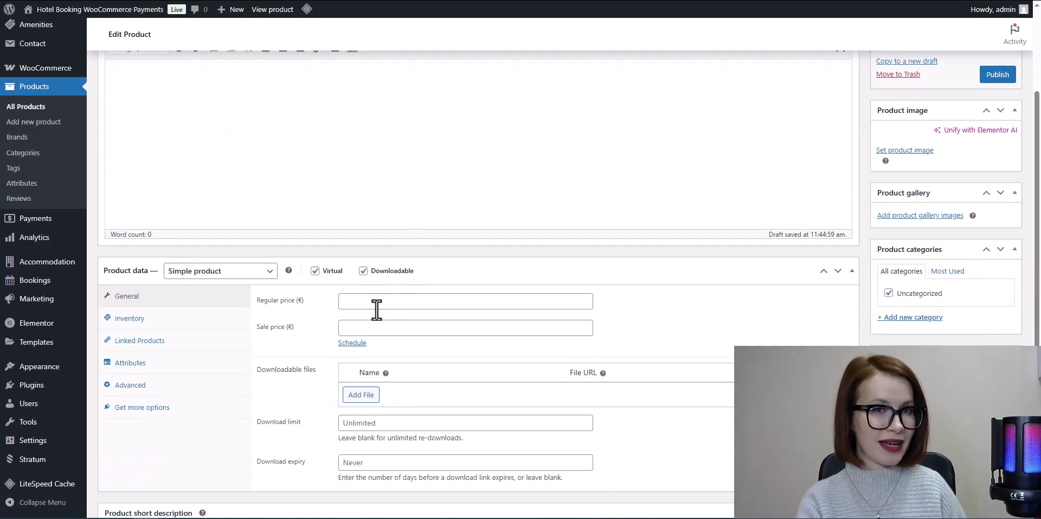
left_click(363, 270)
left_click(356, 301)
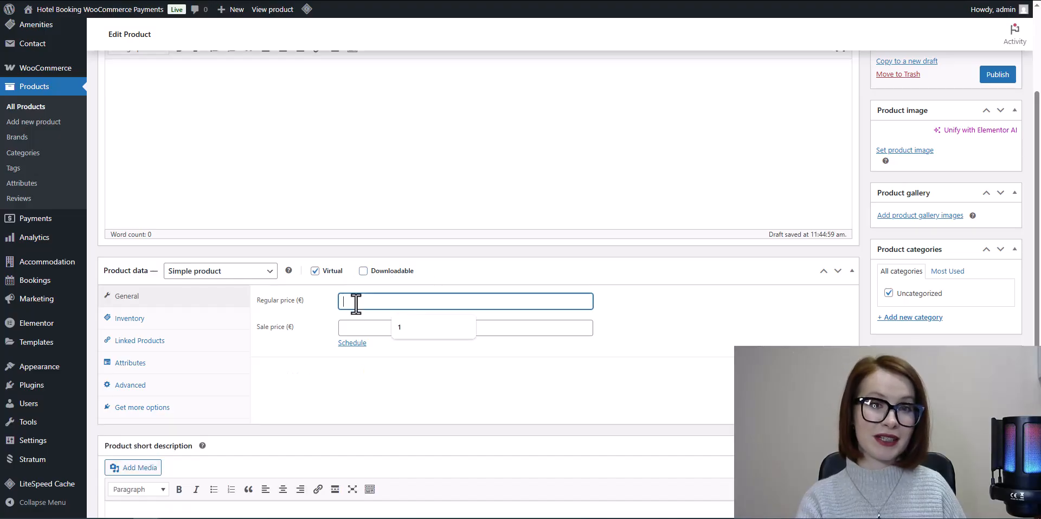
type("1")
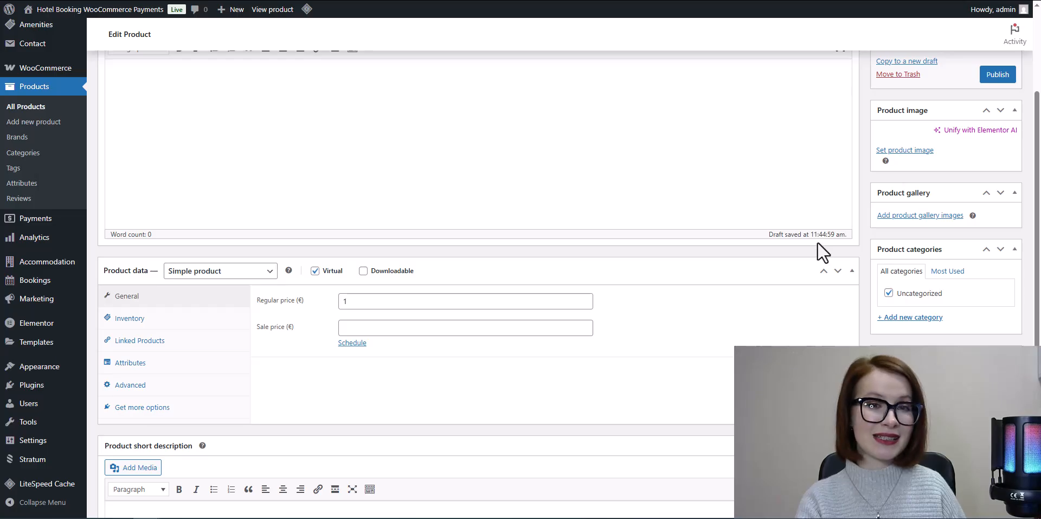
- Set the product's catalog visibility to Hidden and publish the product
scroll(820, 252, "up", 5)
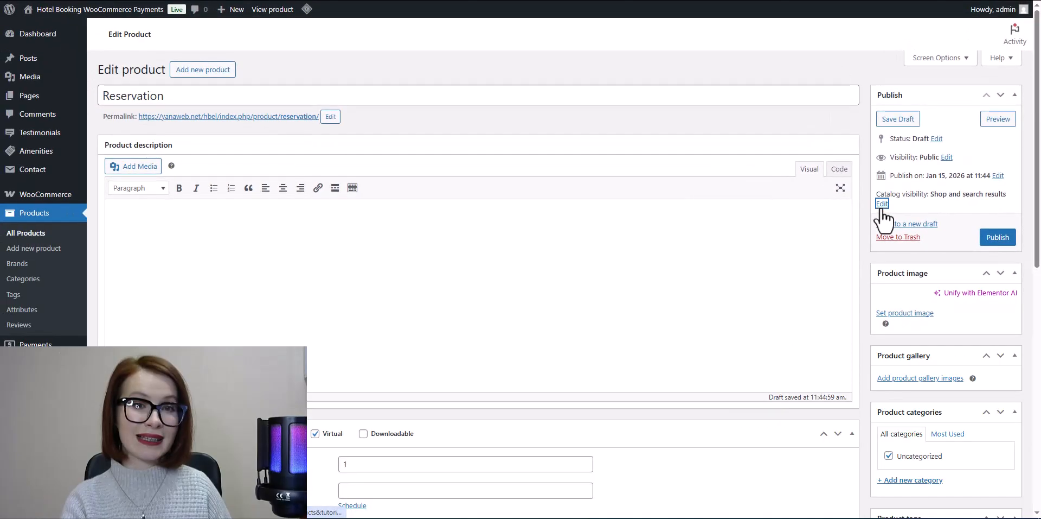
left_click(812, 181)
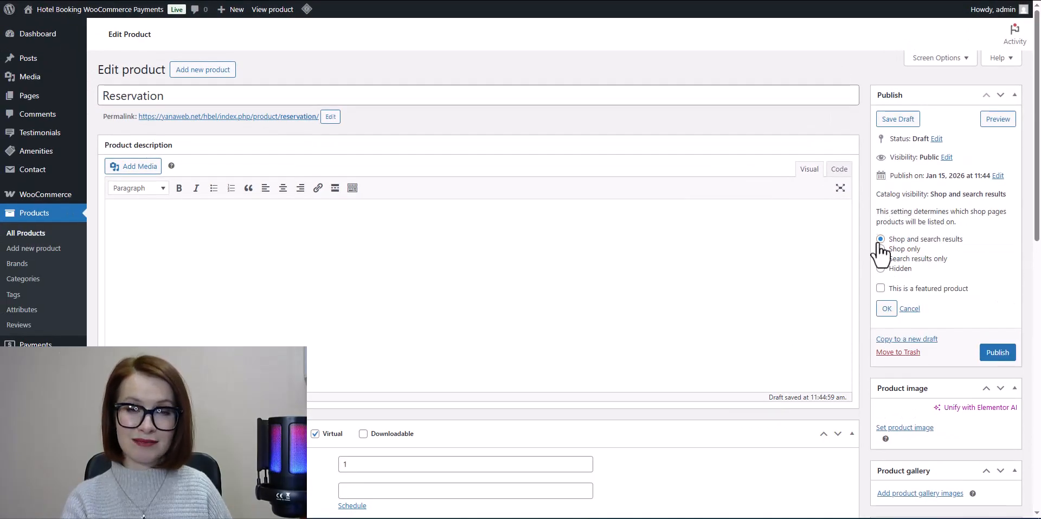
left_click(881, 269)
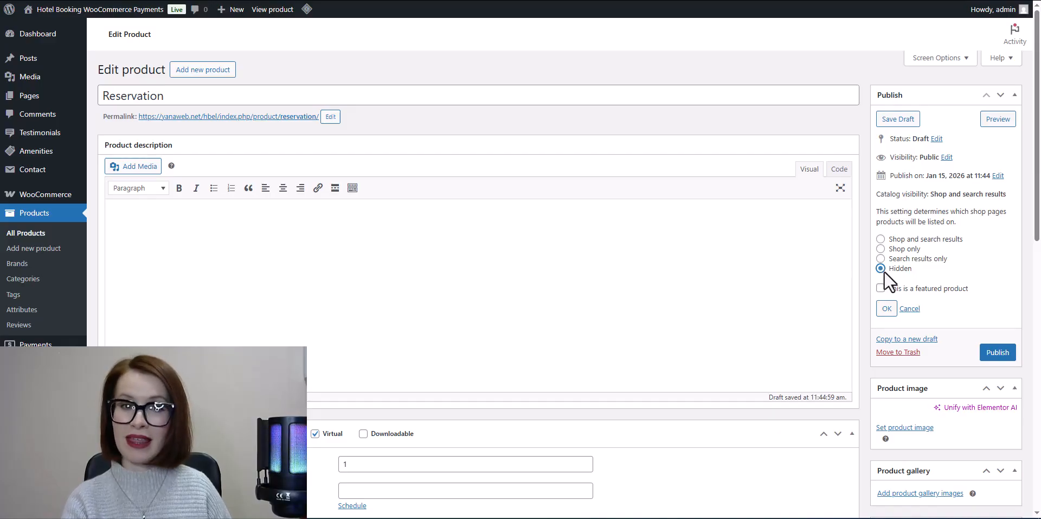
left_click(885, 310)
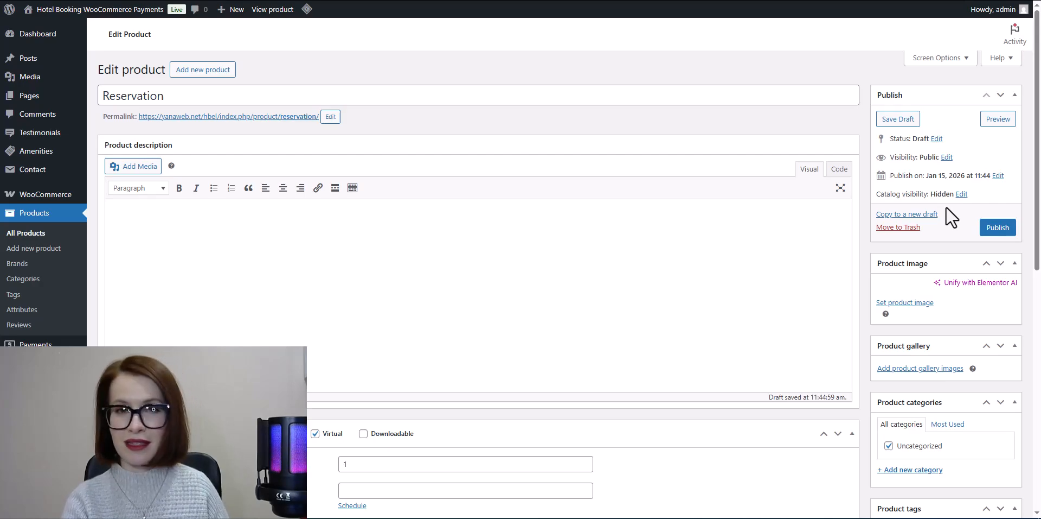
left_click(999, 230)
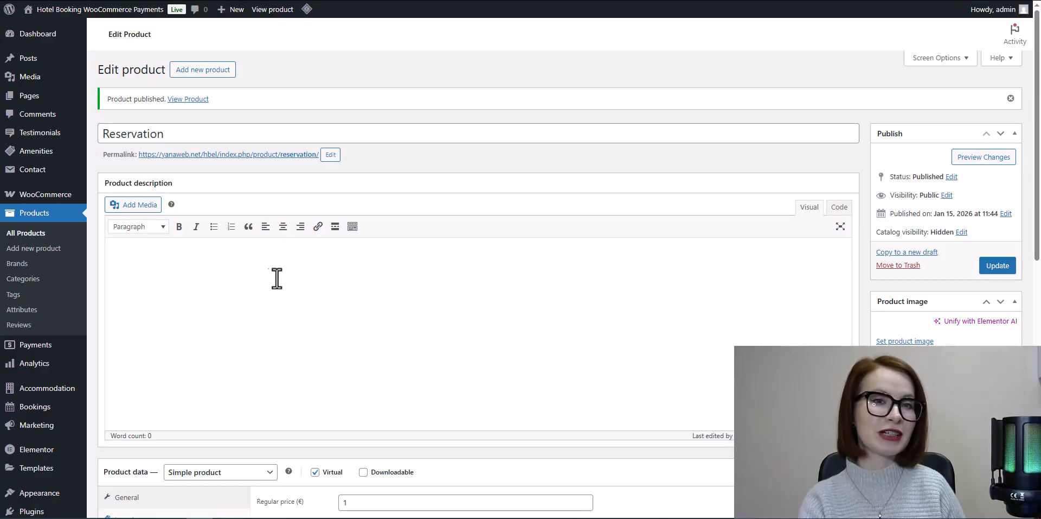
- Enable the WooCommerce Payments gateway in the Accommodation payment gateway settings
mouse_move(62, 394)
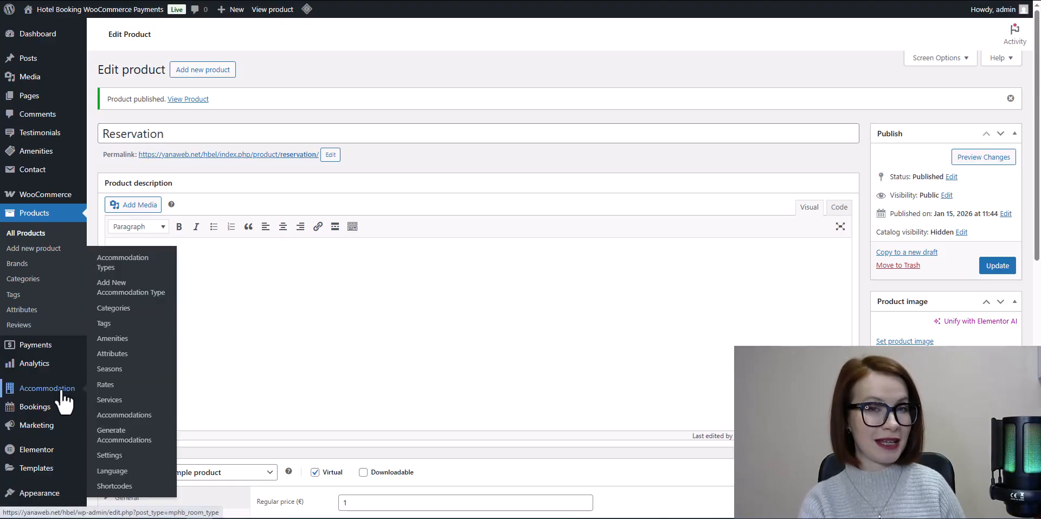
left_click(103, 458)
left_click(381, 48)
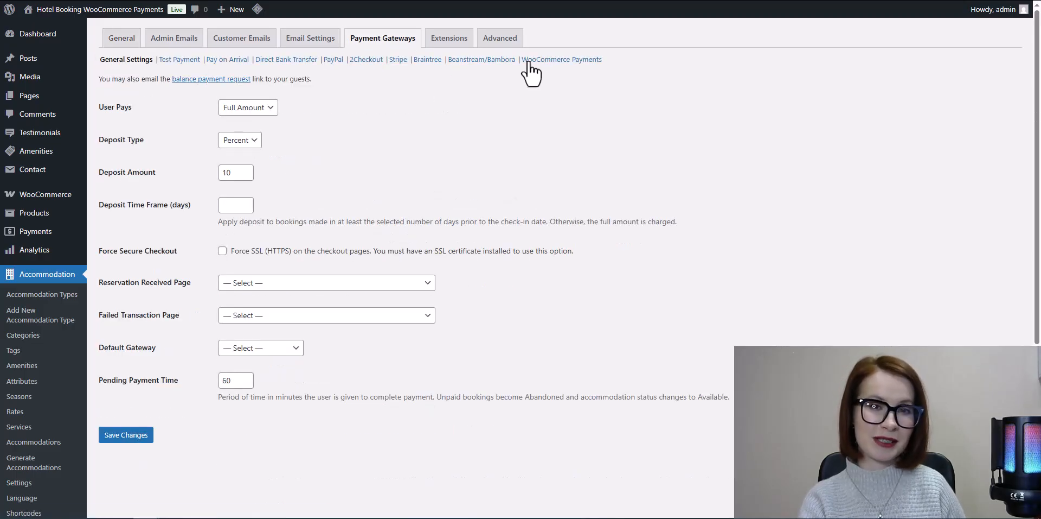
left_click(555, 61)
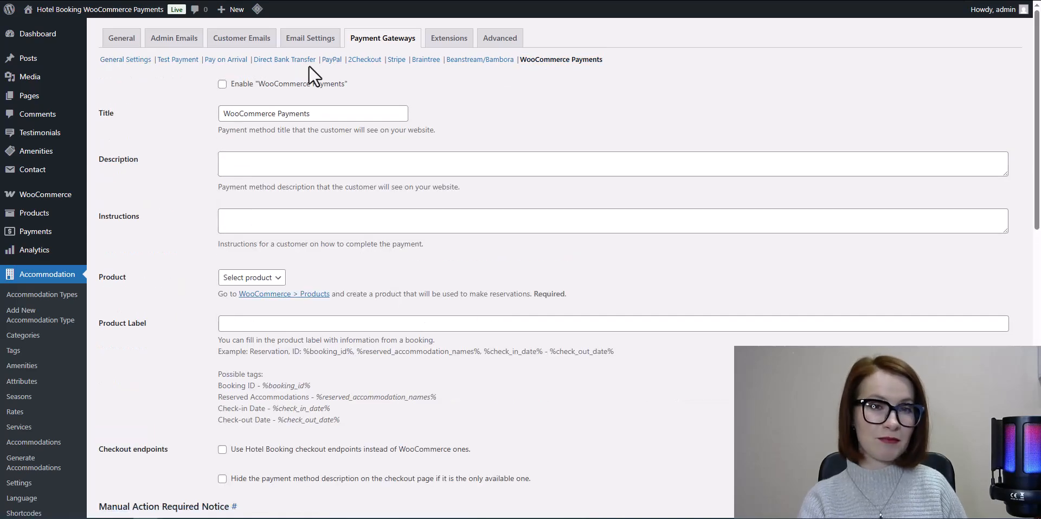
left_click(222, 84)
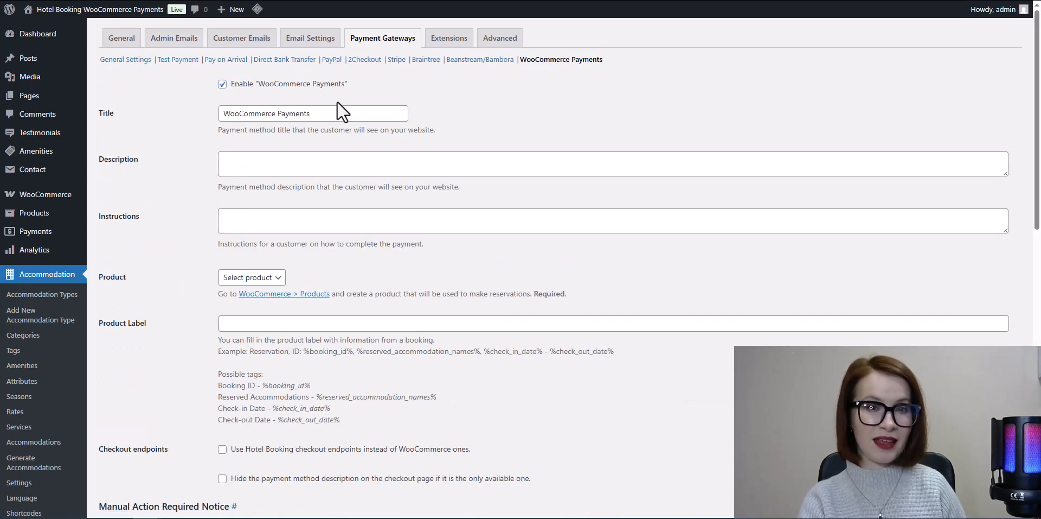
- Change the WooCommerce Payments gateway's customer-facing title to "Mollie"
left_click_drag(315, 113, 225, 111)
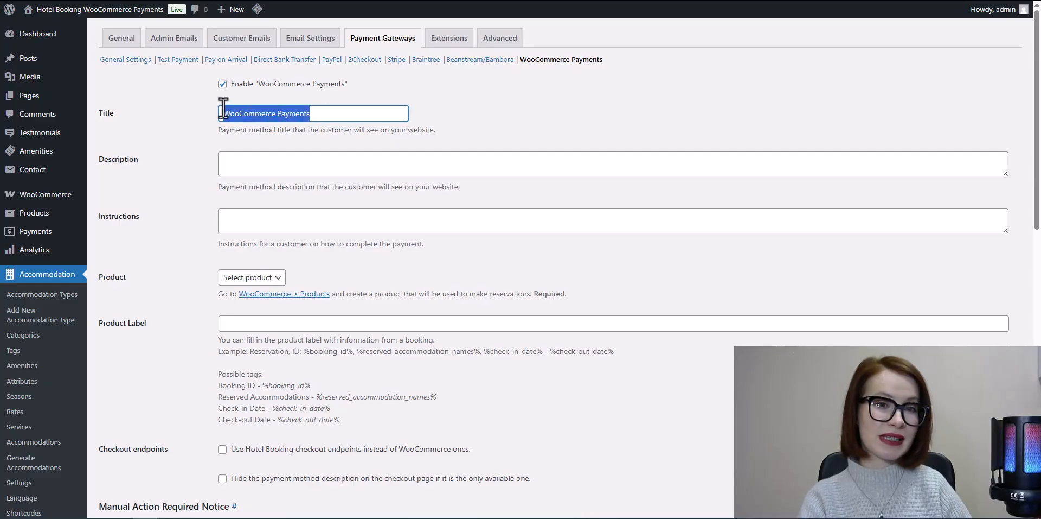
type("Mollie")
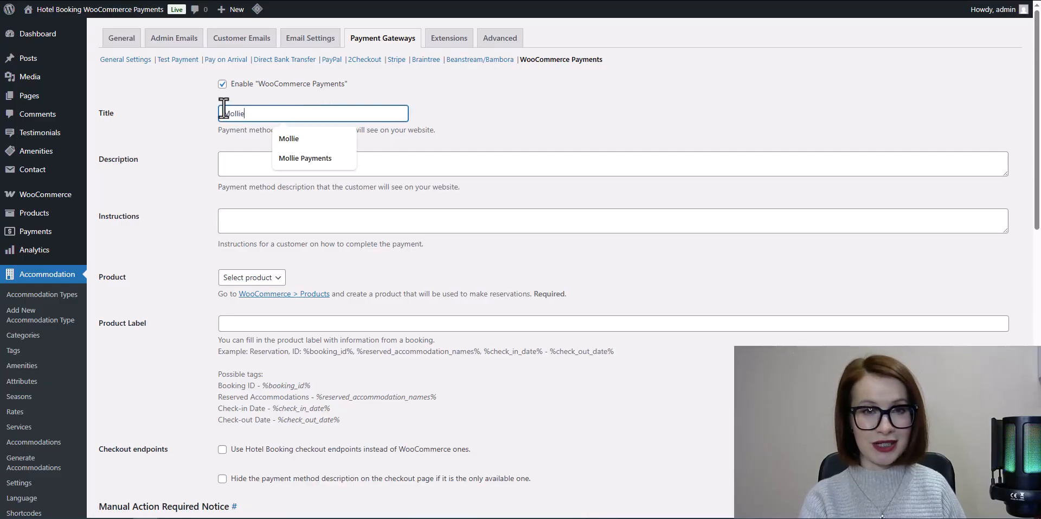
left_click(296, 137)
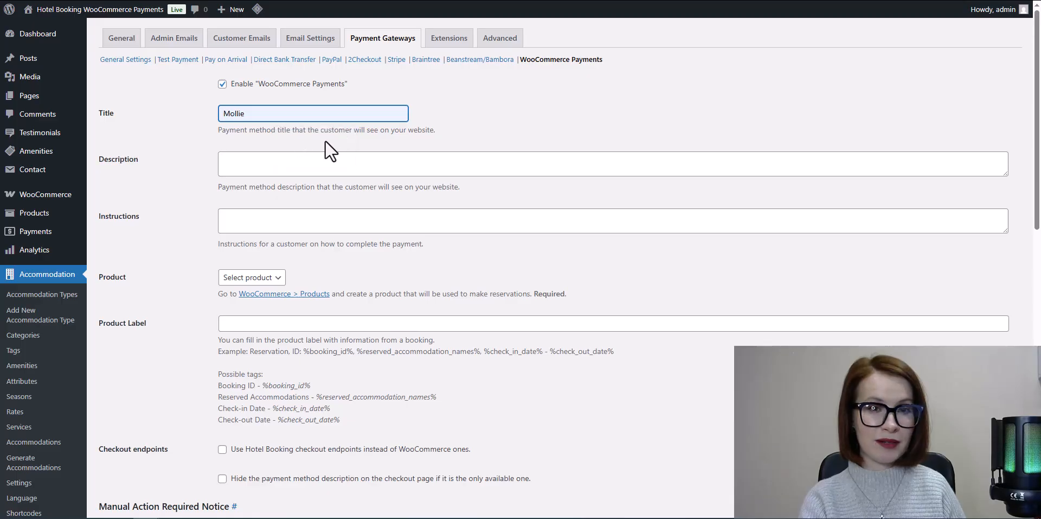
left_click(439, 126)
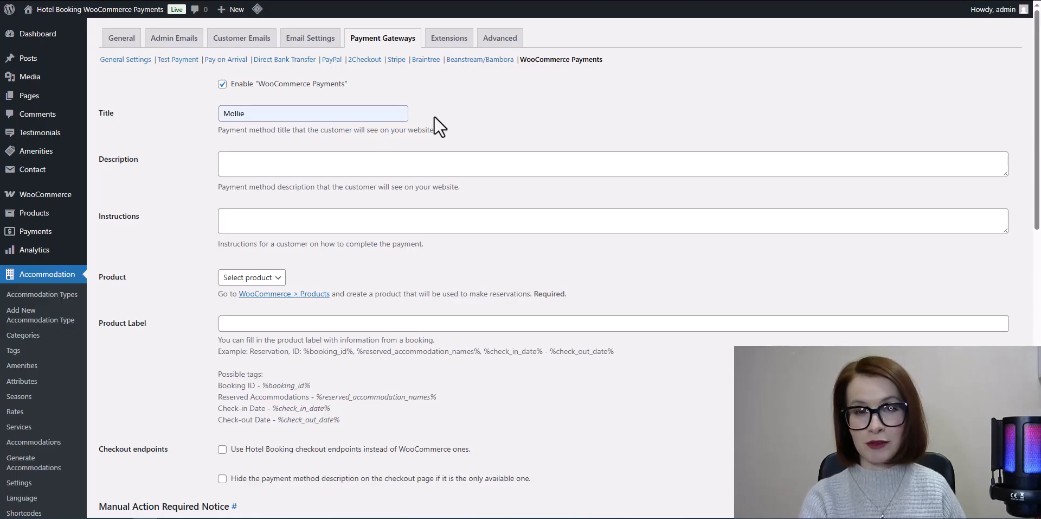
- Set the description to "Pay safely by card, PayPal, Bancontact, Satispay, MB Way, or Multibanco. Your payment data is encrypted and never stored on our website."
left_click(355, 161)
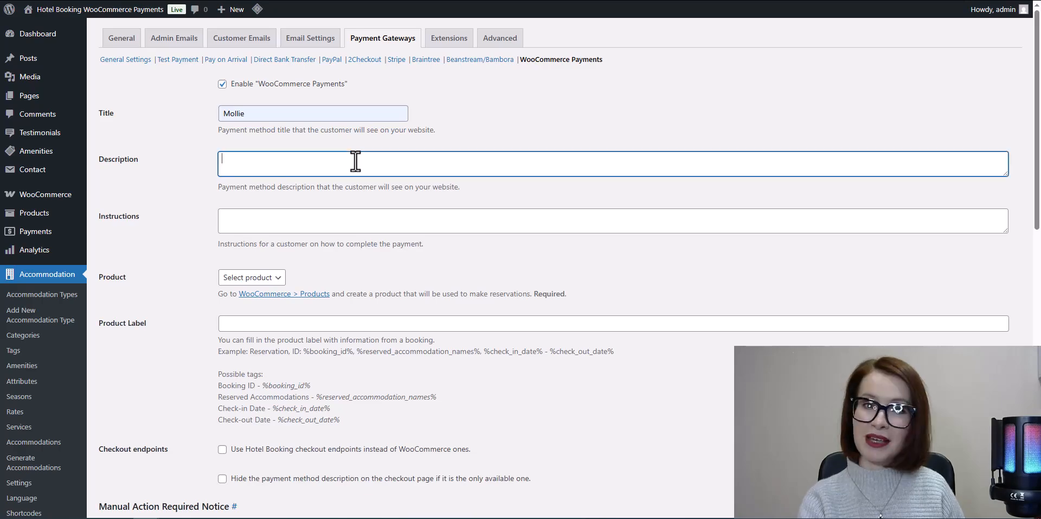
type("Pay safely by card, PayPal, Bancontact, Satispay, MB Way, or Multibanco. Your payment data is encrypted and never stored on our website.")
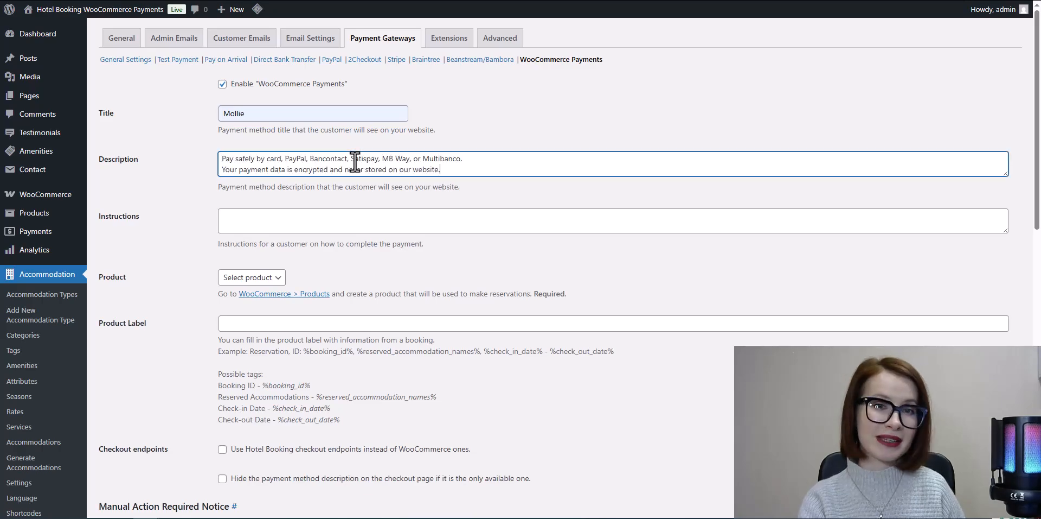
left_click(492, 188)
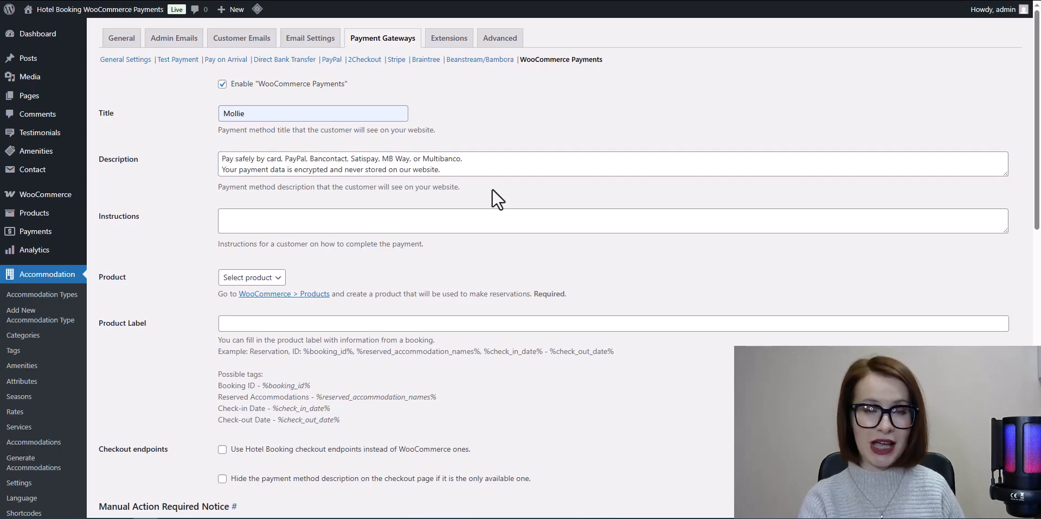
- Select Reservation as the product the WooCommerce Payments gateway uses for bookings
left_click(278, 279)
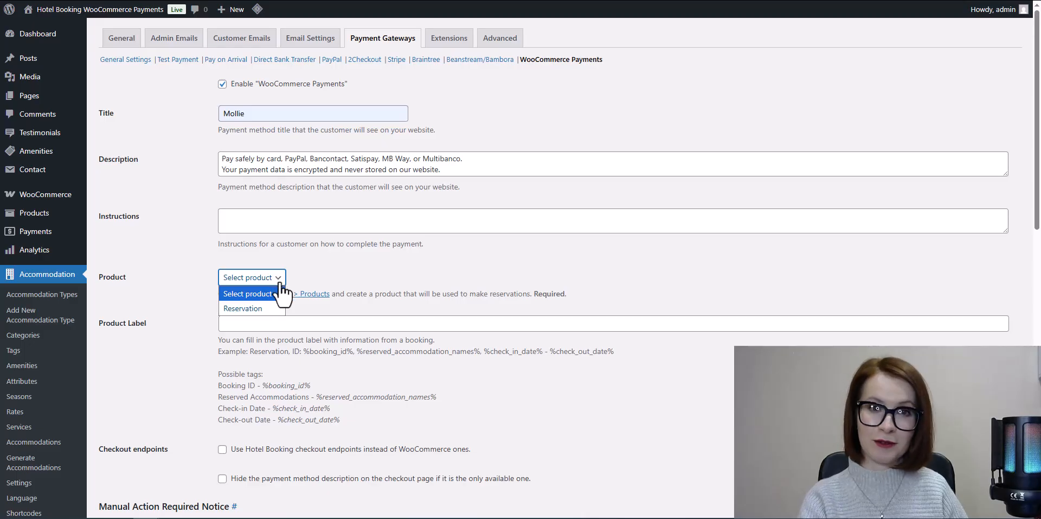
left_click(271, 308)
scroll(528, 379, "down", 2)
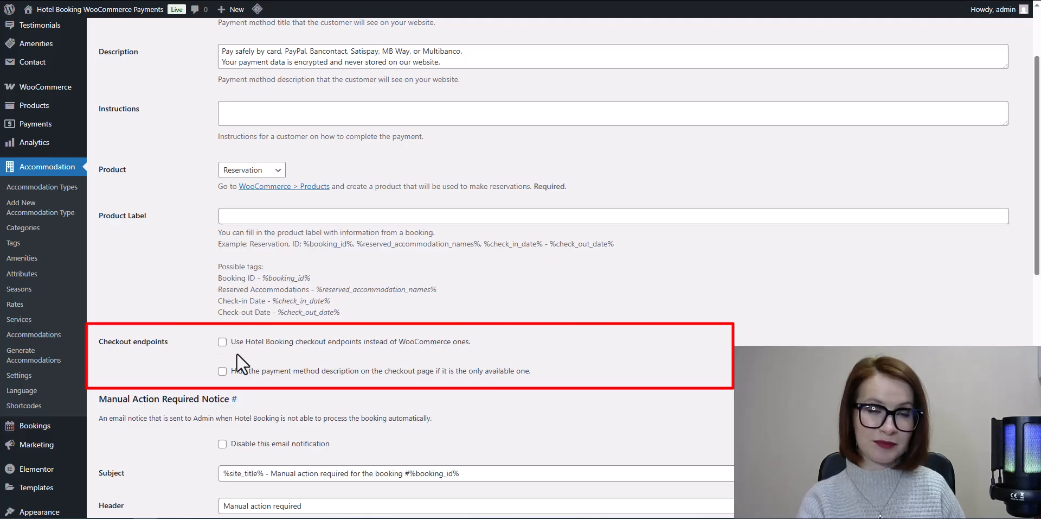
scroll(584, 361, "down", 5)
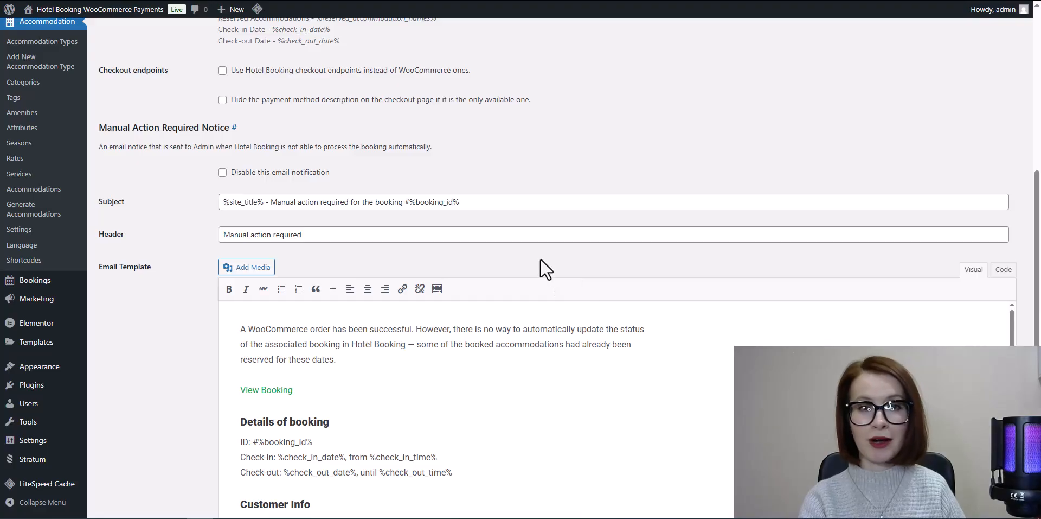
- Expand the email tags of the Manual Action Required notice and save the payment gateway settings
scroll(529, 247, "down", 1)
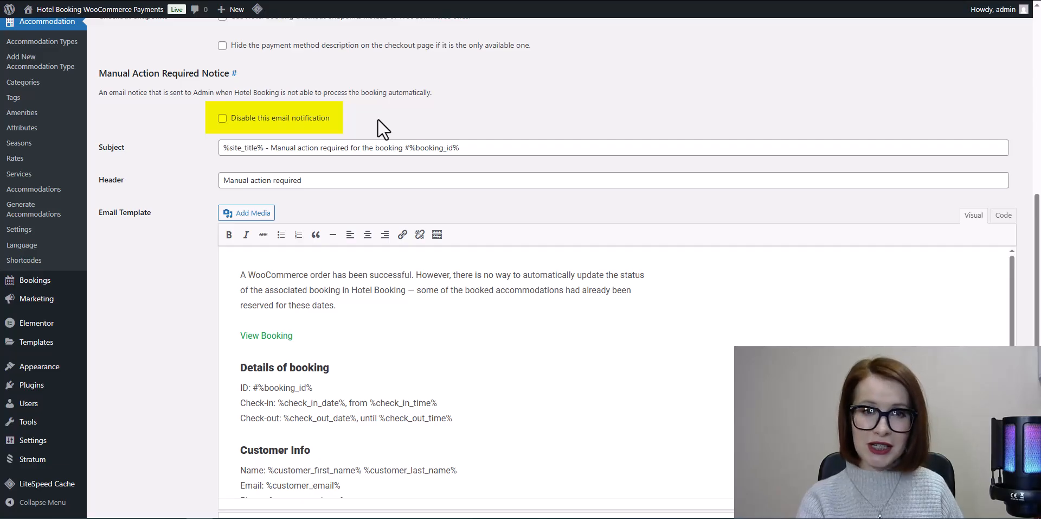
scroll(539, 325, "down", 5)
scroll(554, 271, "up", 5)
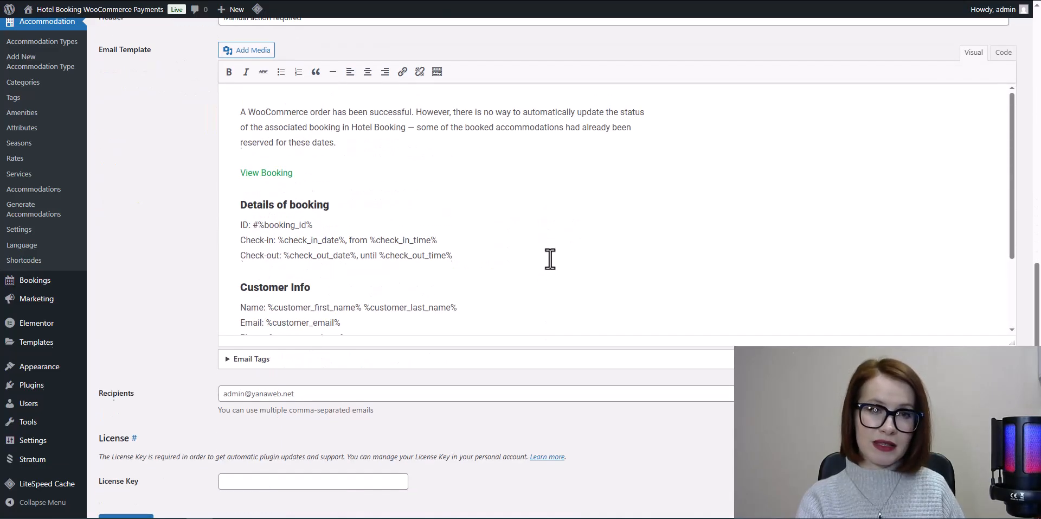
left_click(233, 417)
scroll(458, 451, "down", 3)
scroll(456, 450, "down", 6)
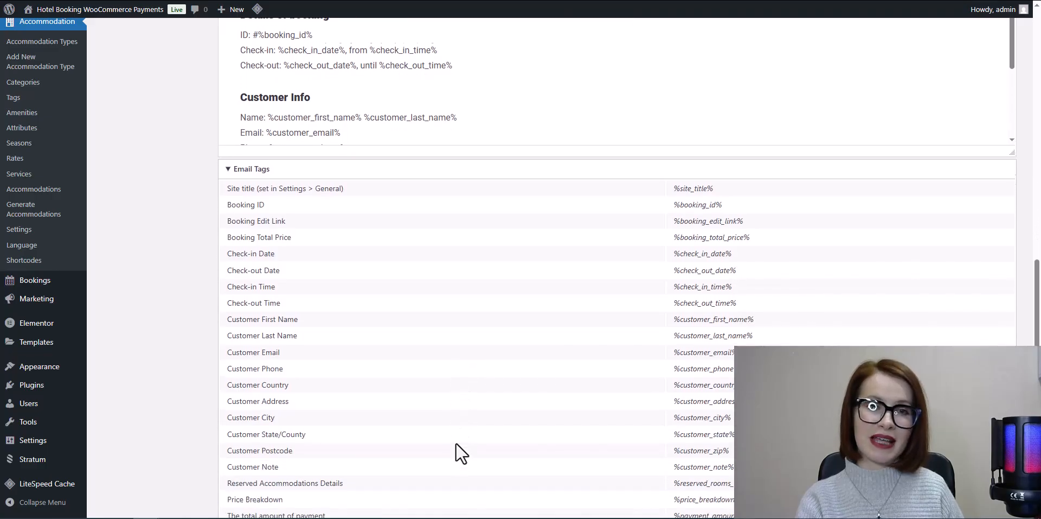
left_click(122, 461)
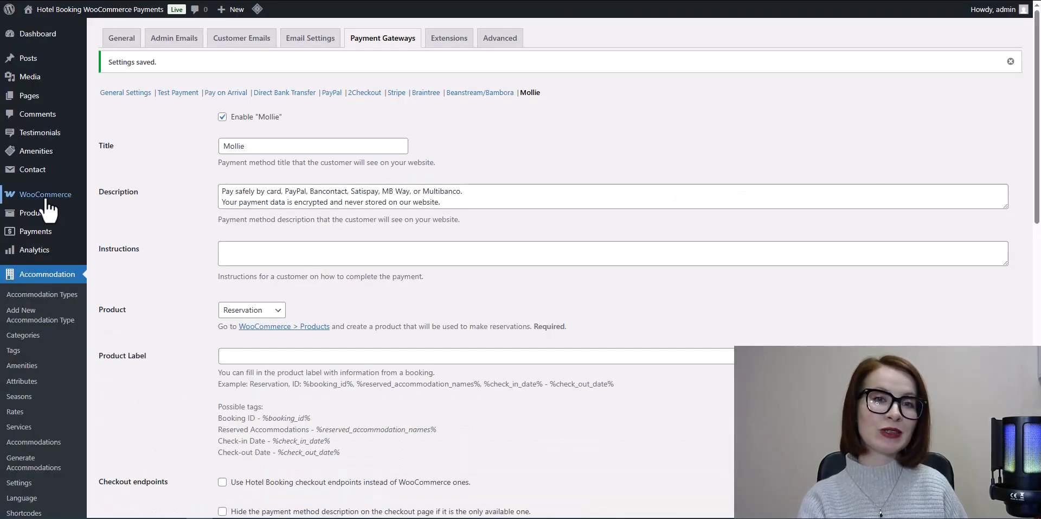
- Install the Mollie provider from the additional payment options in the WooCommerce payment settings
mouse_move(47, 199)
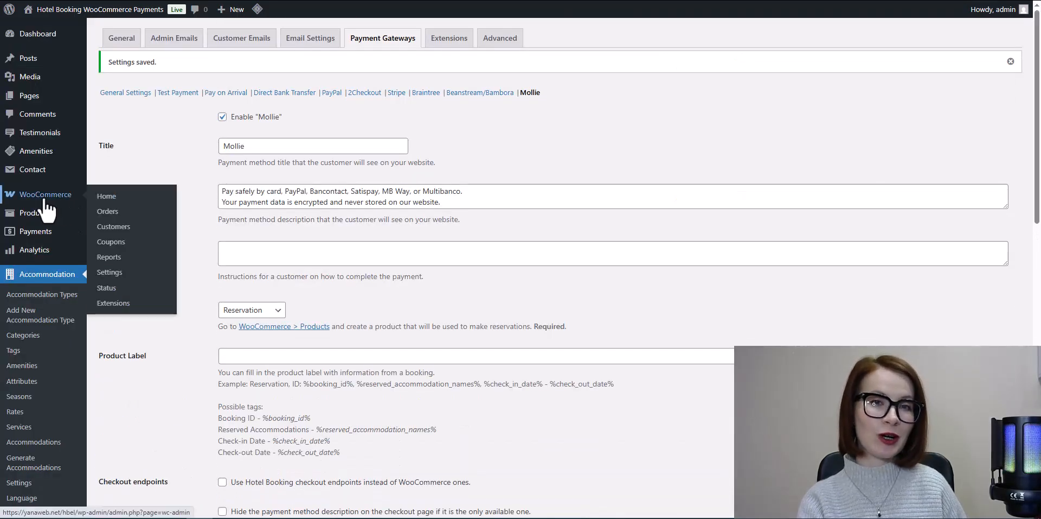
left_click(109, 271)
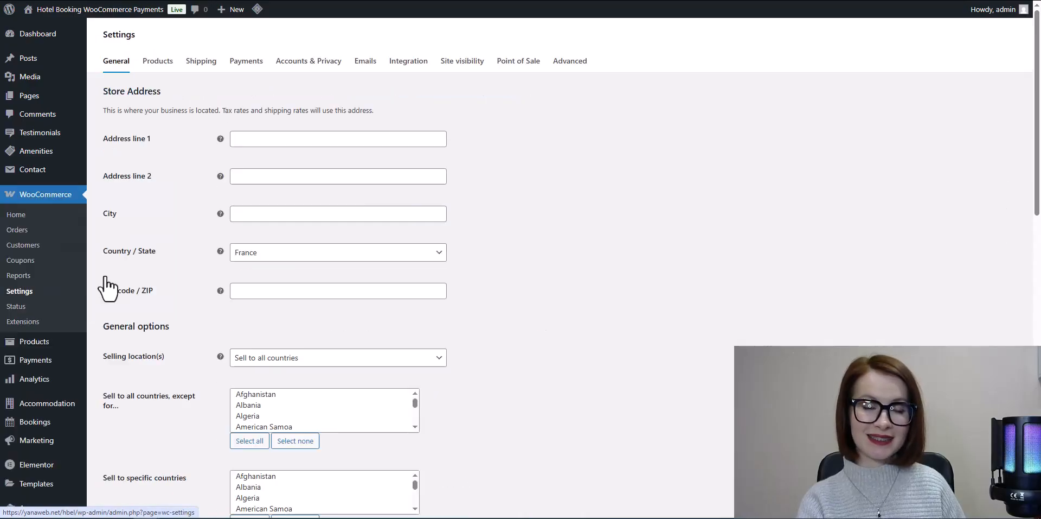
left_click(251, 66)
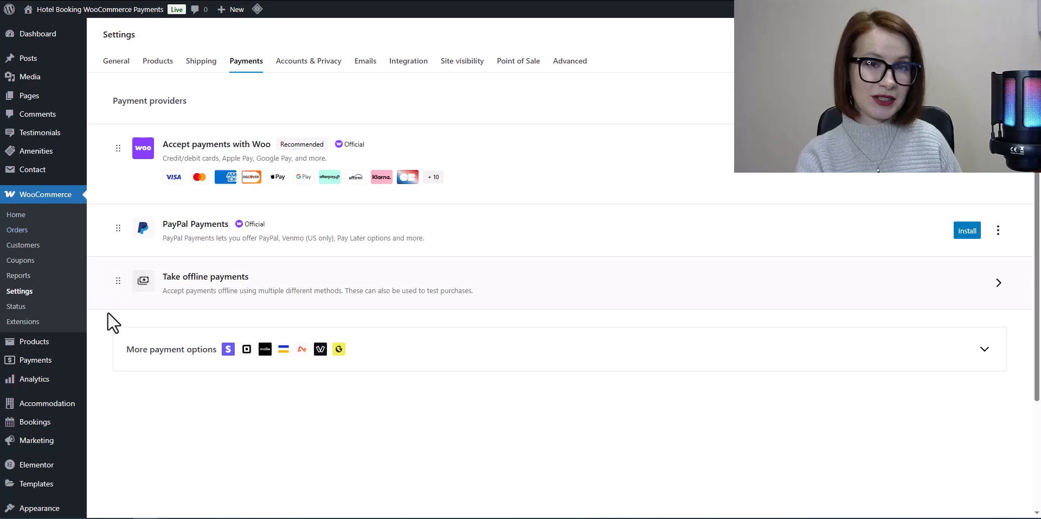
left_click(986, 349)
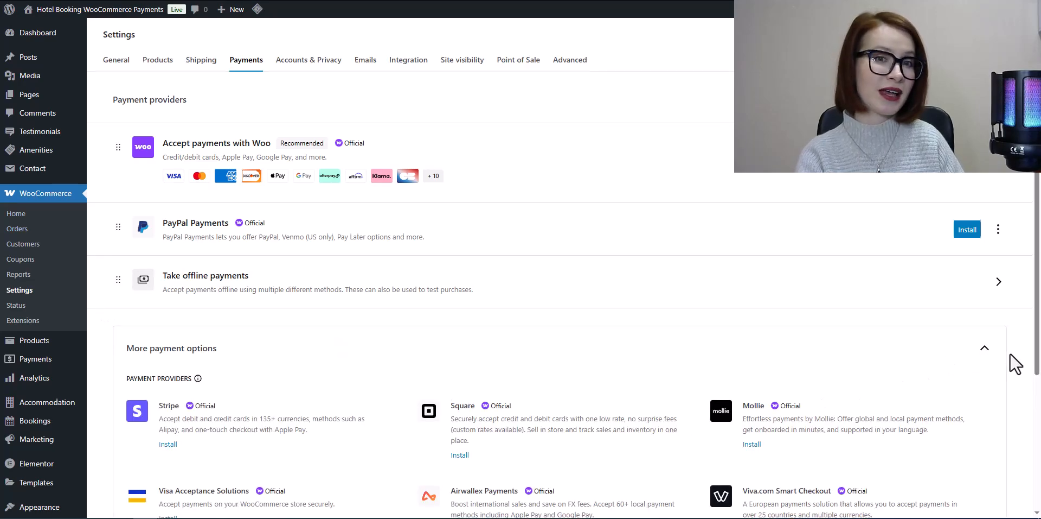
scroll(1016, 361, "down", 3)
scroll(1015, 362, "down", 2)
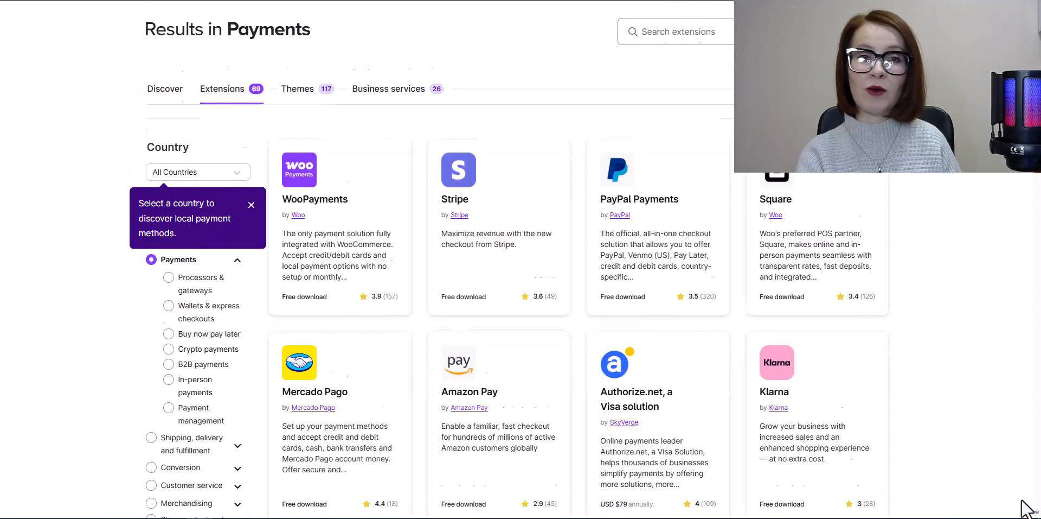
scroll(1027, 509, "down", 3)
scroll(1026, 509, "down", 10)
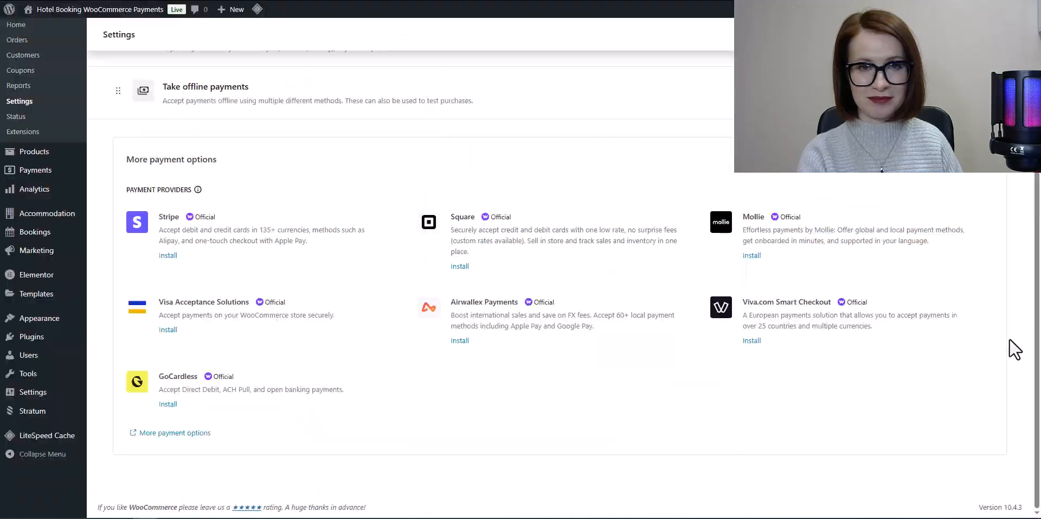
left_click(752, 256)
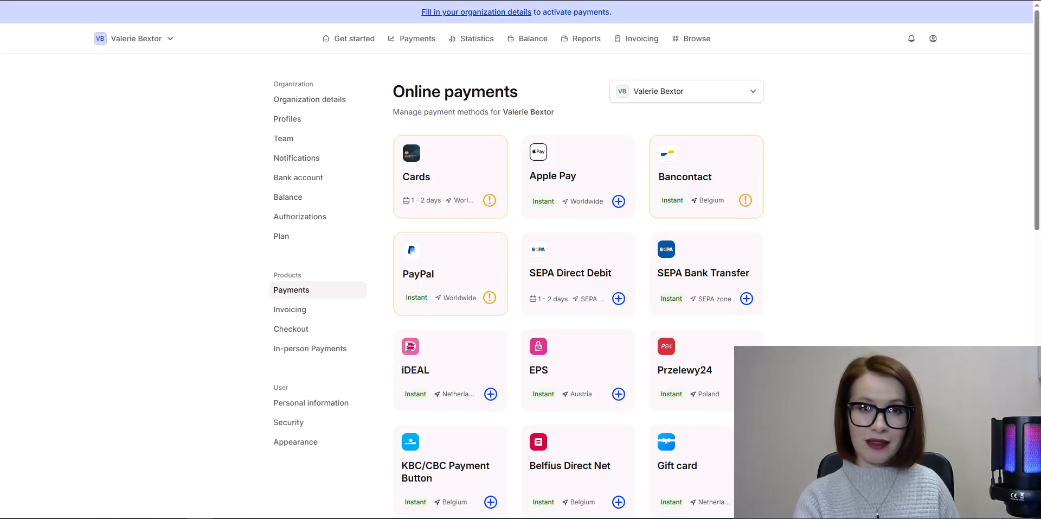
- Review the online payment methods in the Mollie dashboard and open the account's API keys page
scroll(486, 212, "down", 5)
scroll(891, 208, "down", 7)
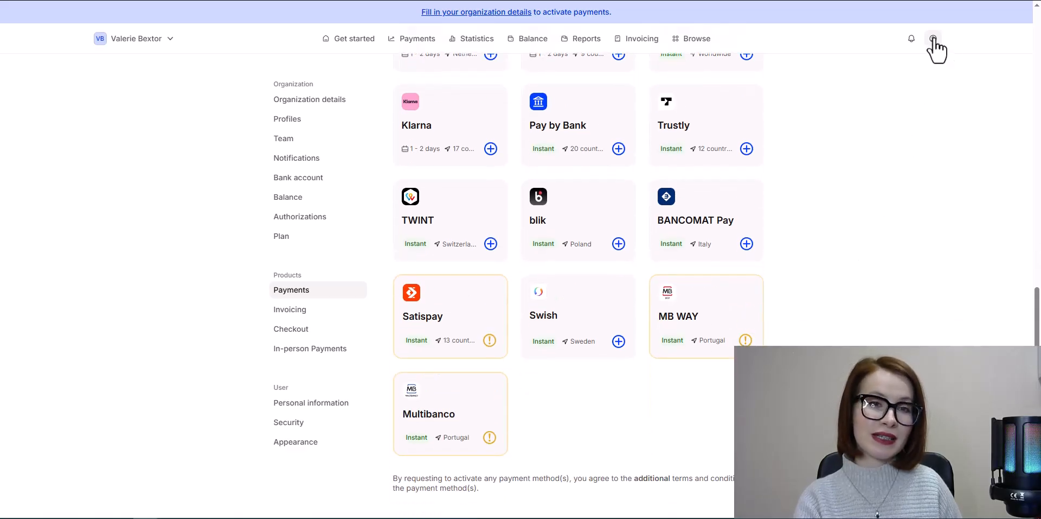
left_click(933, 38)
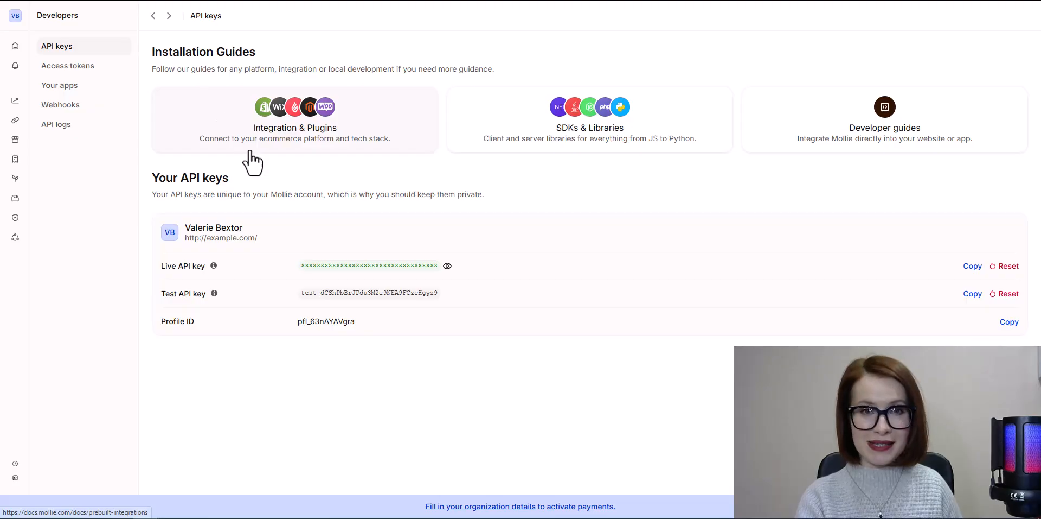
mouse_move(163, 297)
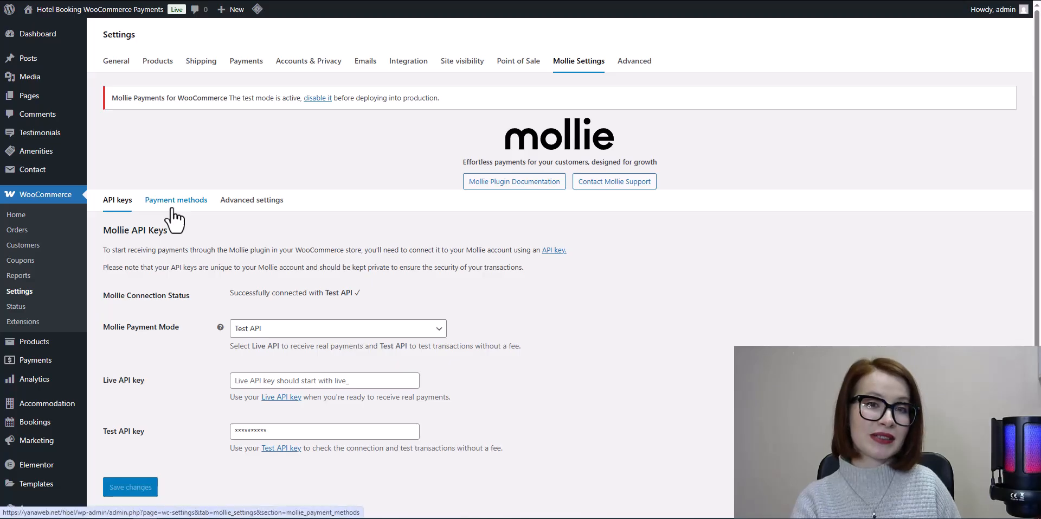
- Review the active and inactive payment methods in the Mollie settings and the list of WooCommerce payment providers
left_click(150, 203)
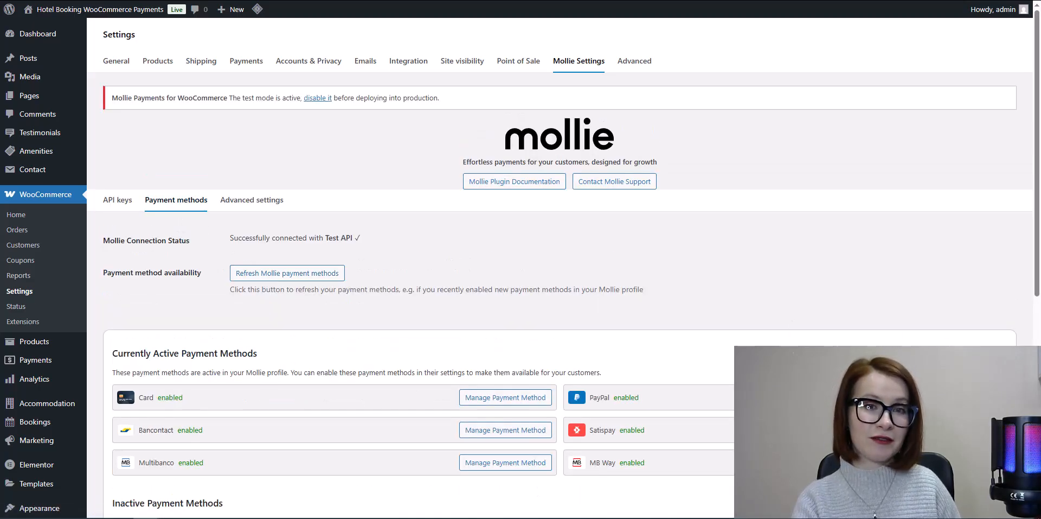
scroll(546, 266, "down", 2)
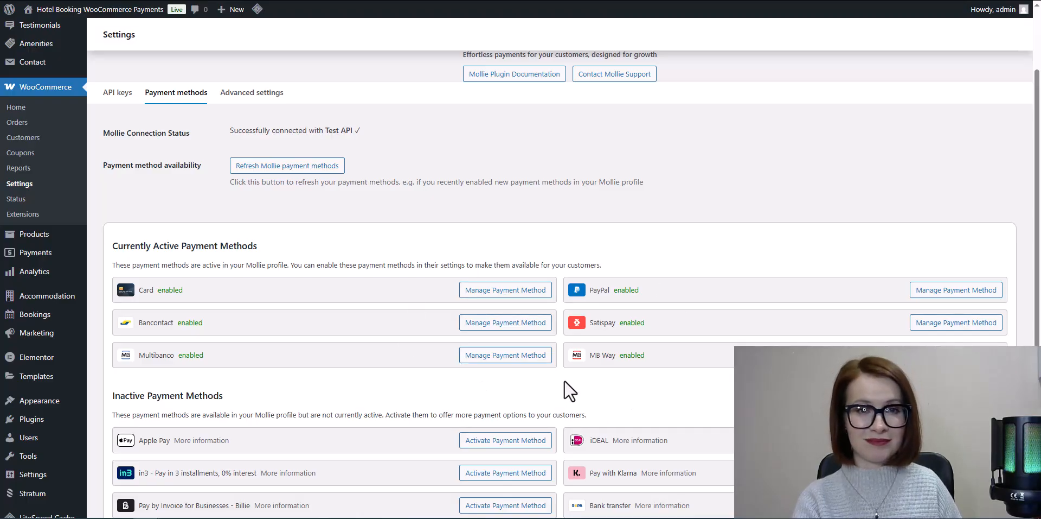
scroll(564, 382, "down", 5)
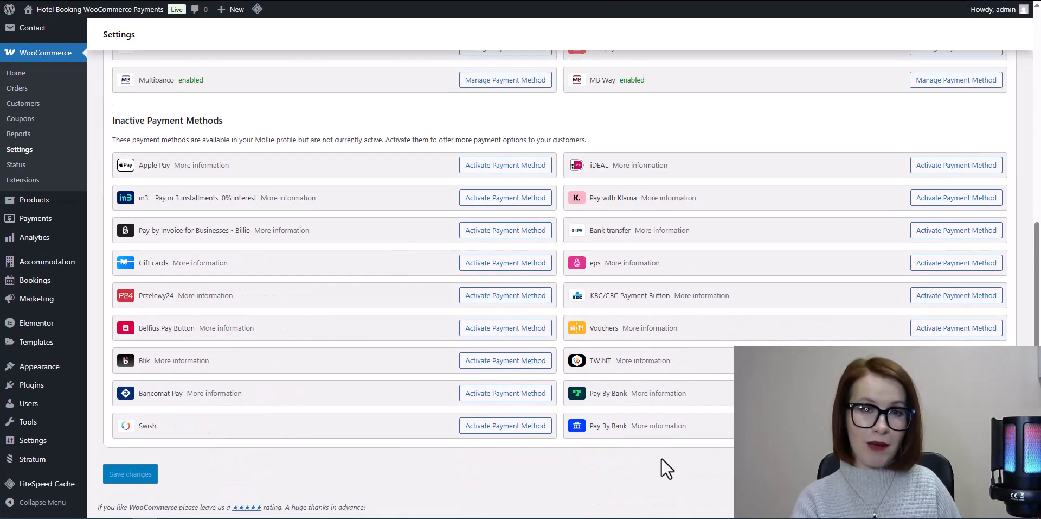
scroll(698, 383, "up", 4)
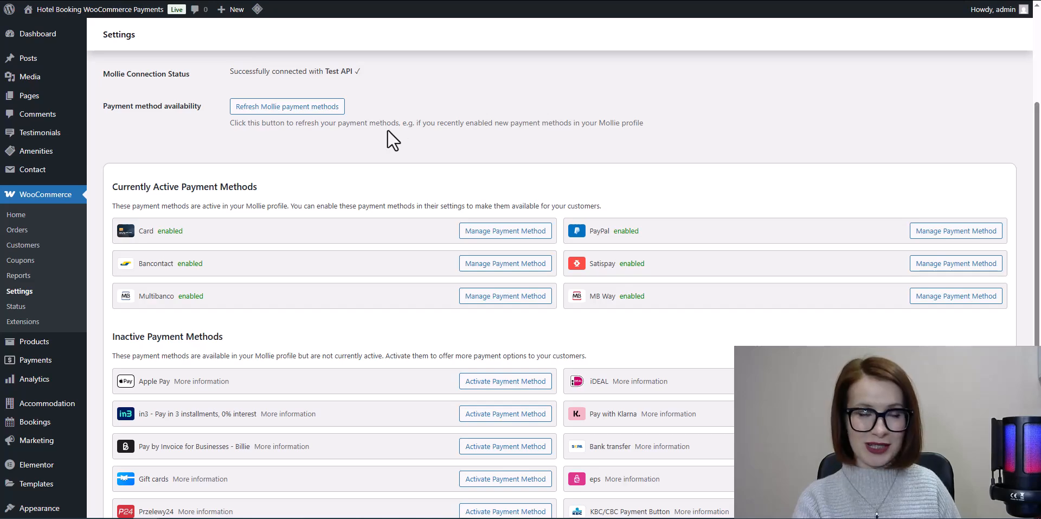
scroll(401, 131, "up", 5)
left_click(239, 69)
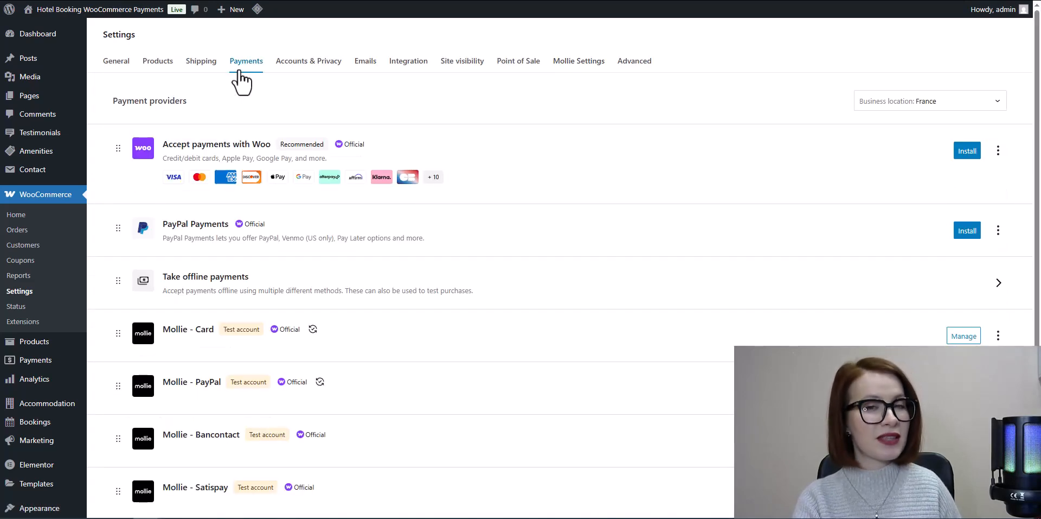
scroll(199, 325, "down", 2)
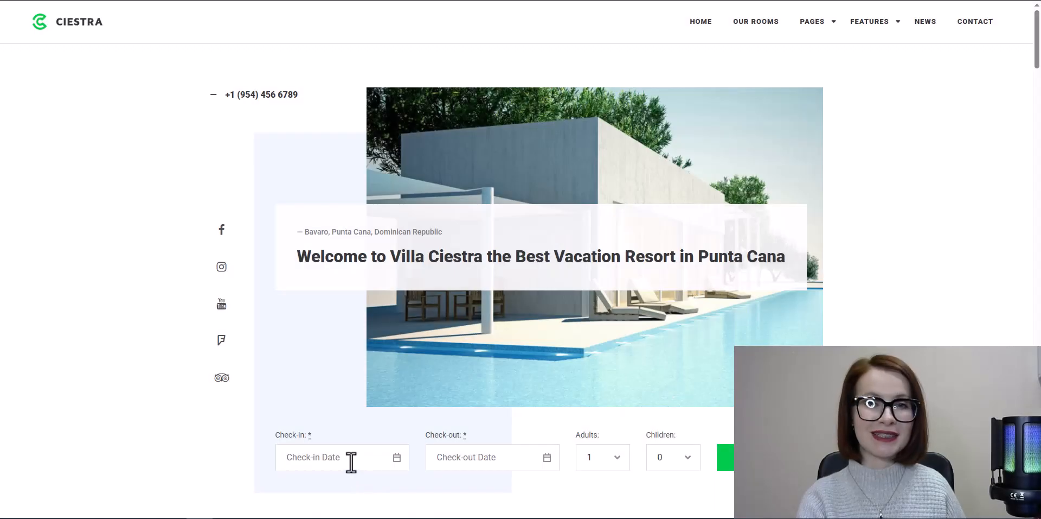
- Search the Ciestra booking site for a stay from 26/01/2026 to 29/01/2026
left_click(350, 461)
left_click(283, 397)
left_click(472, 457)
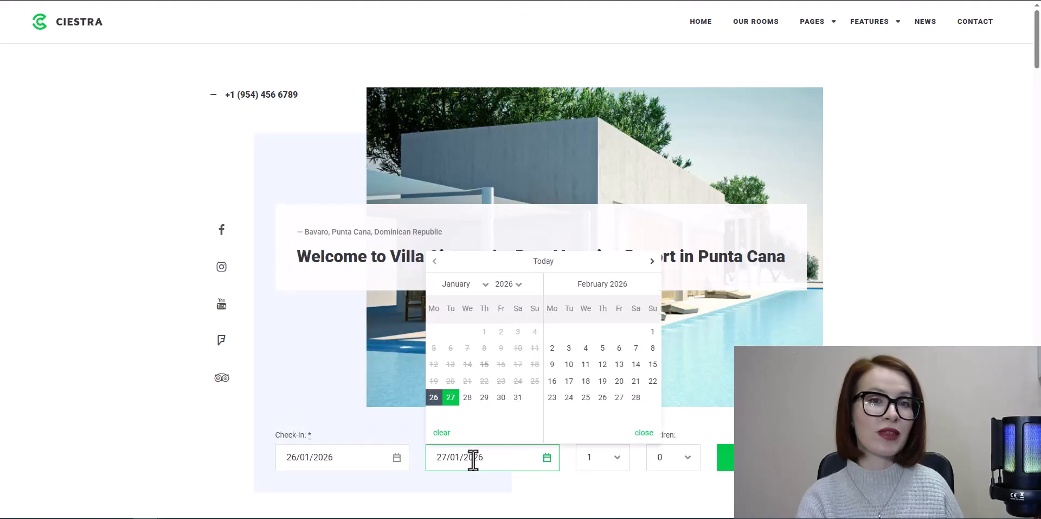
left_click(484, 398)
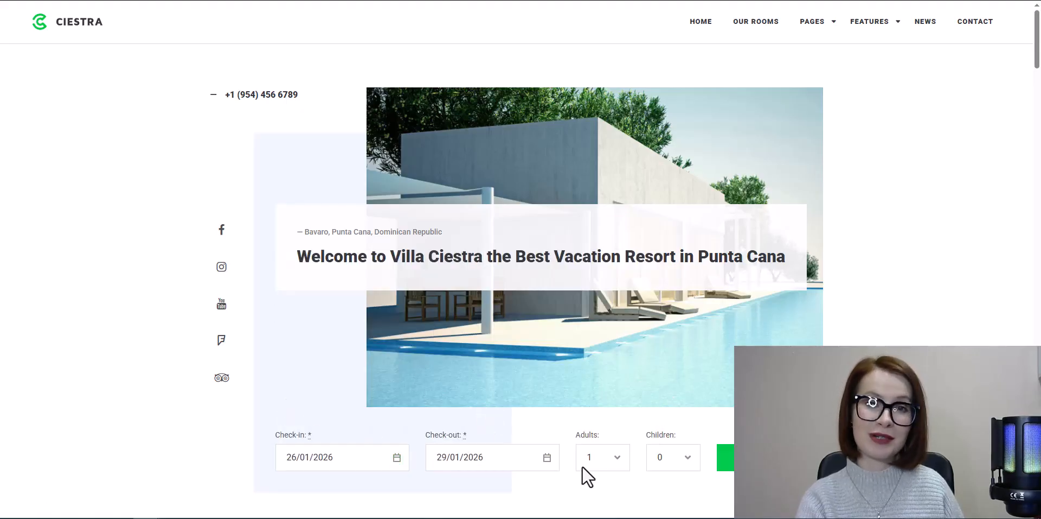
left_click(747, 457)
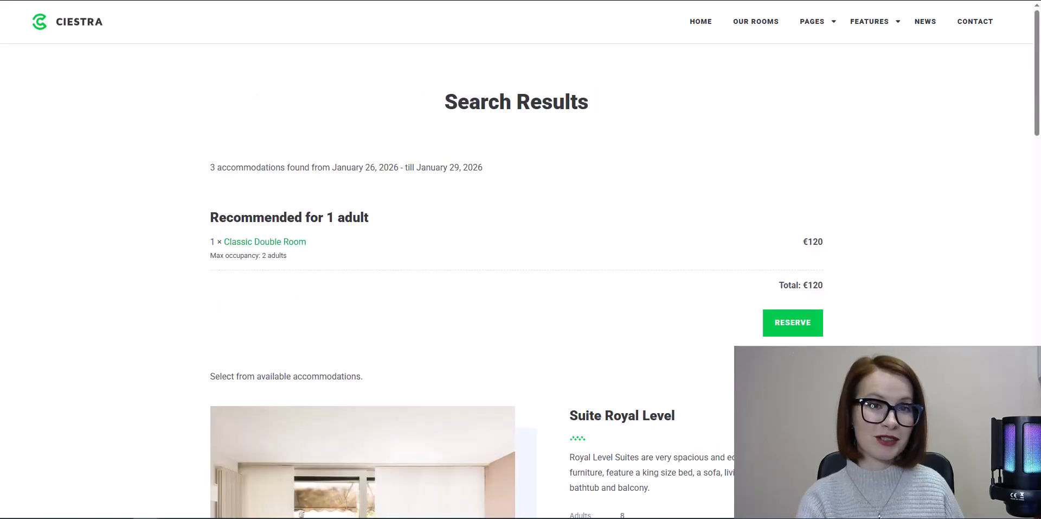
- Reserve the recommended Classic Double Room for 1 adult and fill in the full guest name
left_click(794, 332)
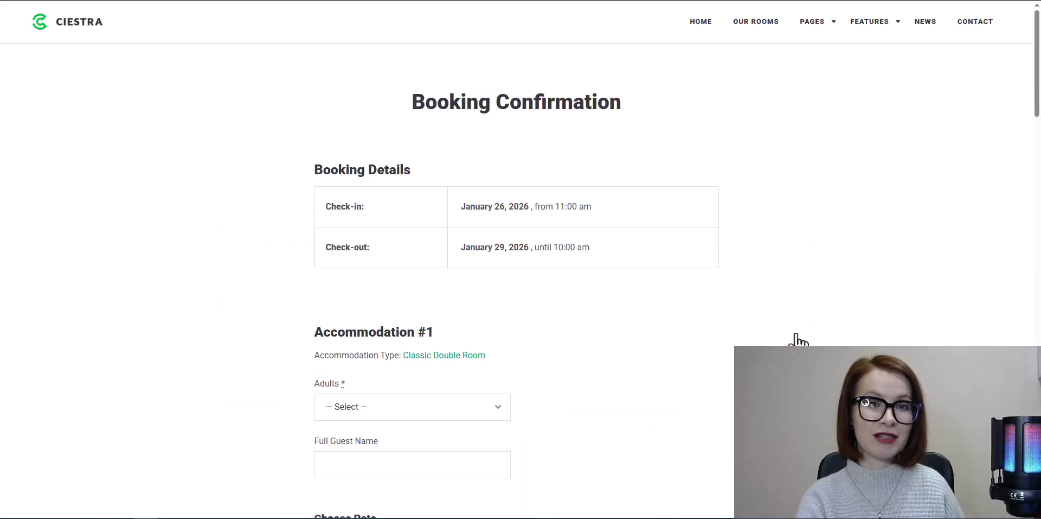
left_click(435, 415)
left_click(421, 442)
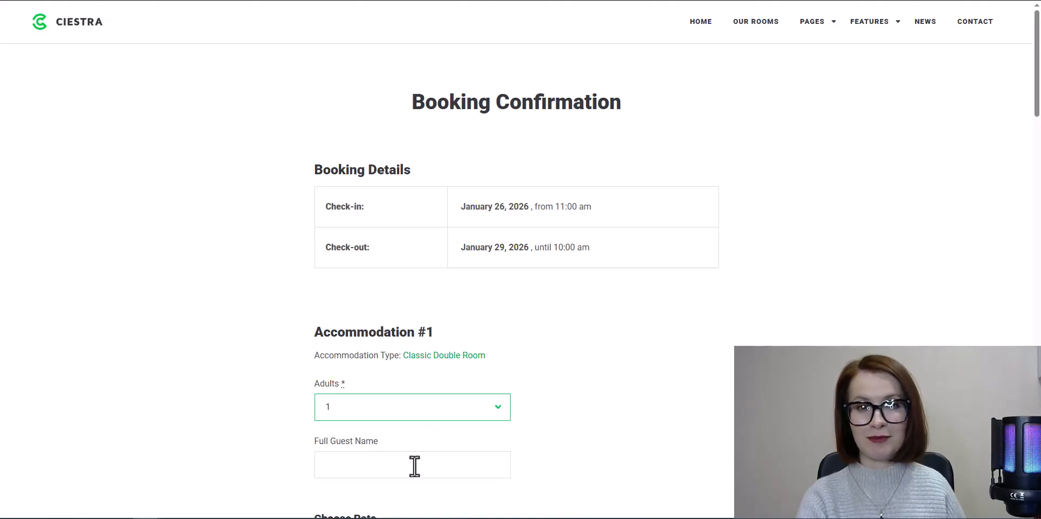
left_click(414, 464)
left_click(415, 359)
scroll(563, 482, "down", 2)
scroll(567, 484, "down", 8)
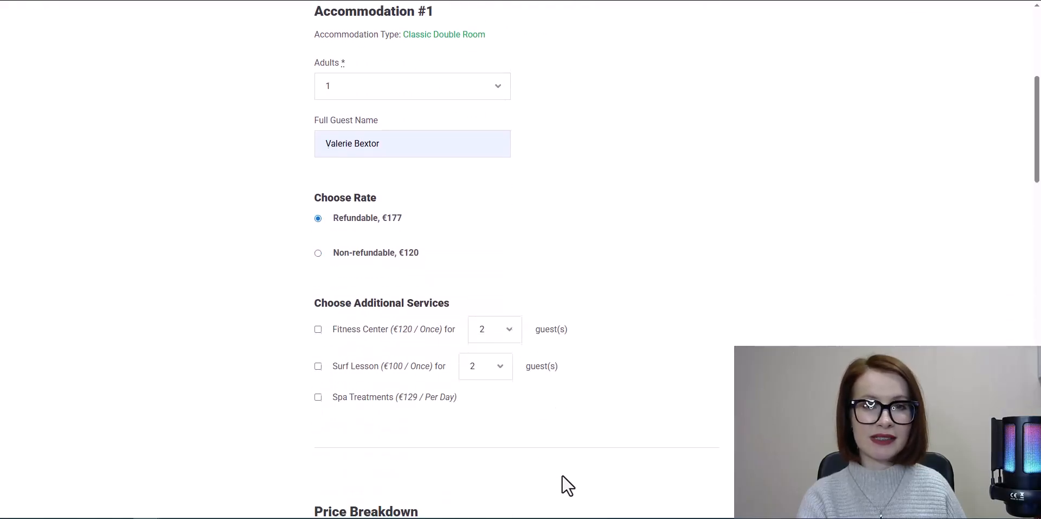
- Fill in the customer's first name, last name, email and phone number in the booking form
scroll(567, 484, "down", 5)
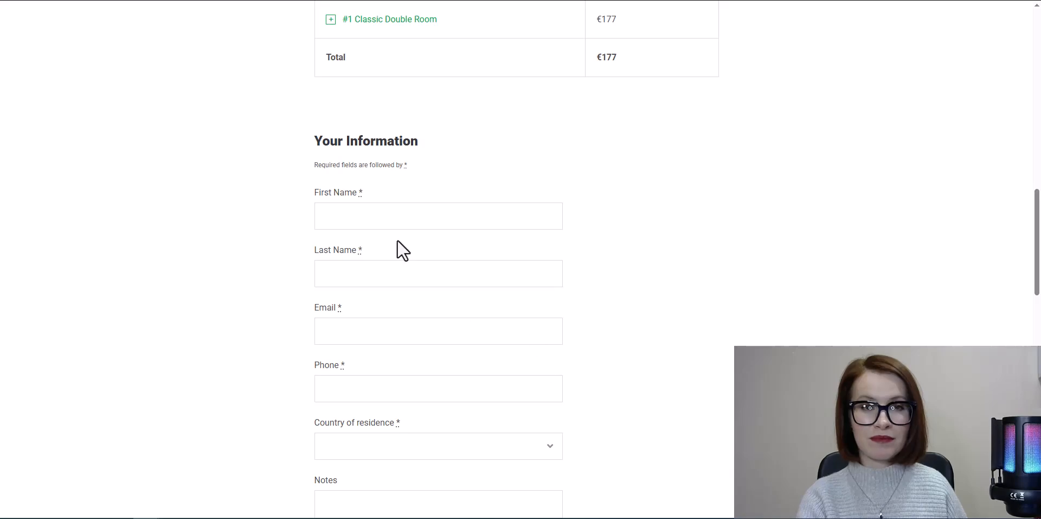
left_click(391, 216)
left_click(383, 250)
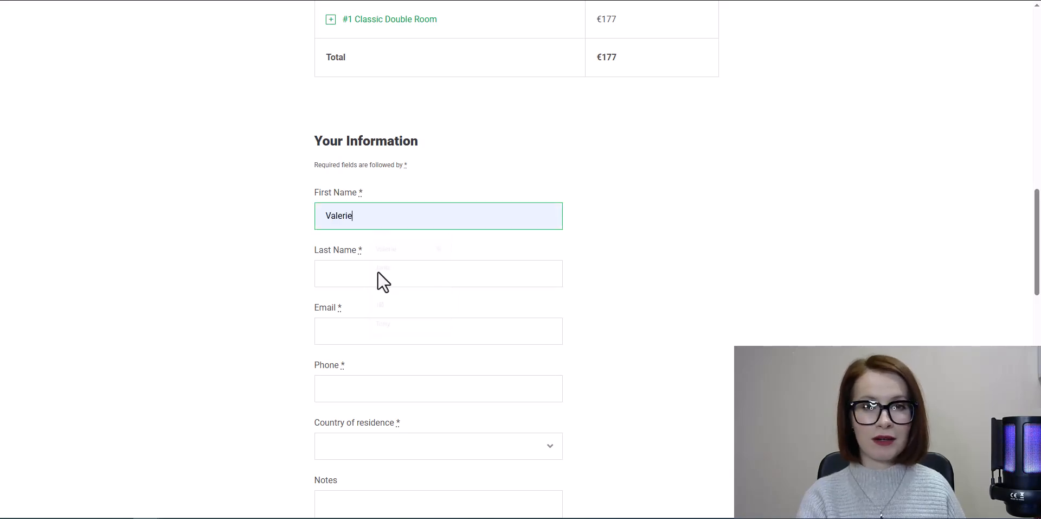
left_click(378, 273)
left_click(373, 304)
left_click(360, 331)
left_click(374, 364)
left_click(364, 390)
left_click(374, 418)
- Set the customer's country of residence to France
left_click(374, 442)
scroll(391, 401, "down", 5)
scroll(389, 391, "down", 10)
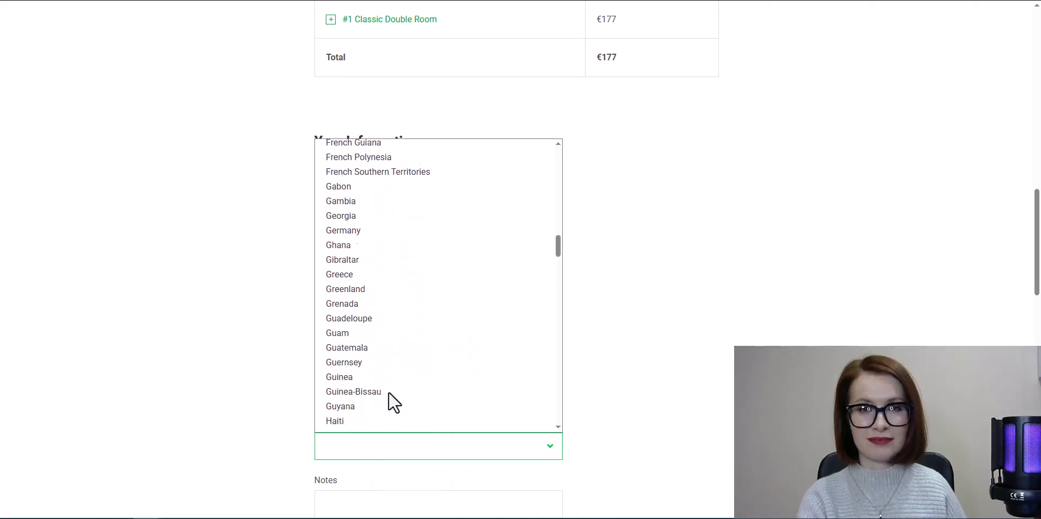
scroll(374, 367, "up", 2)
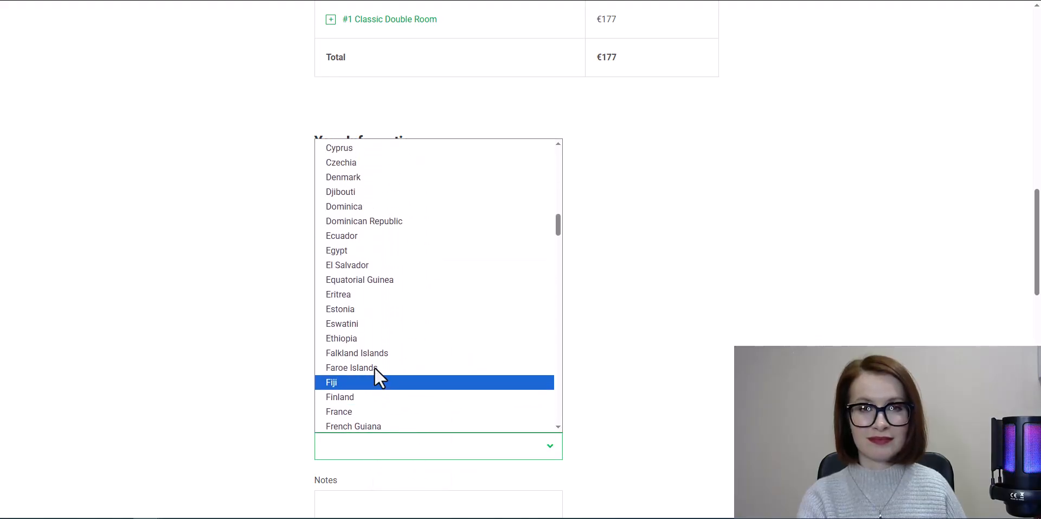
left_click(360, 413)
- Submit the booking with Mollie as the payment method and the terms & conditions accepted
scroll(569, 456, "down", 6)
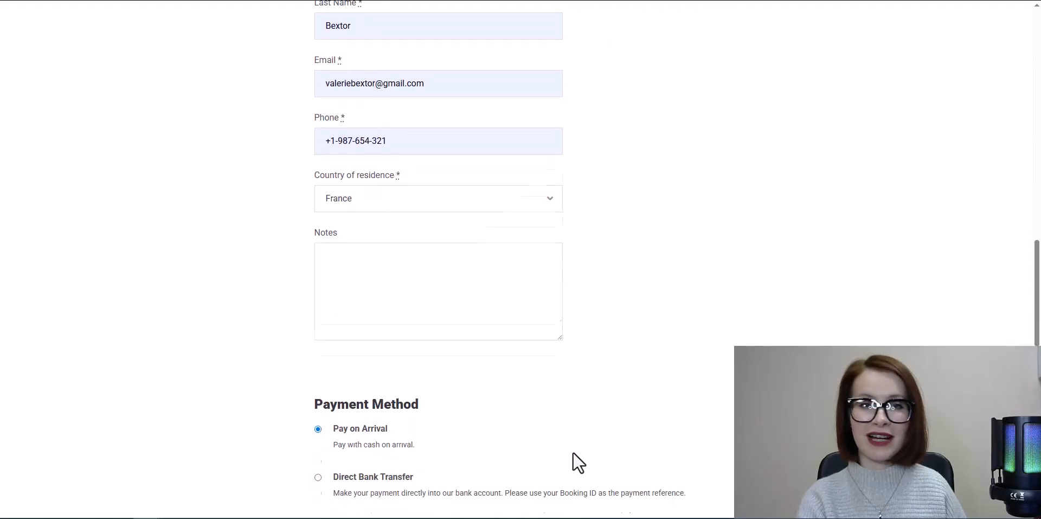
scroll(579, 462, "down", 4)
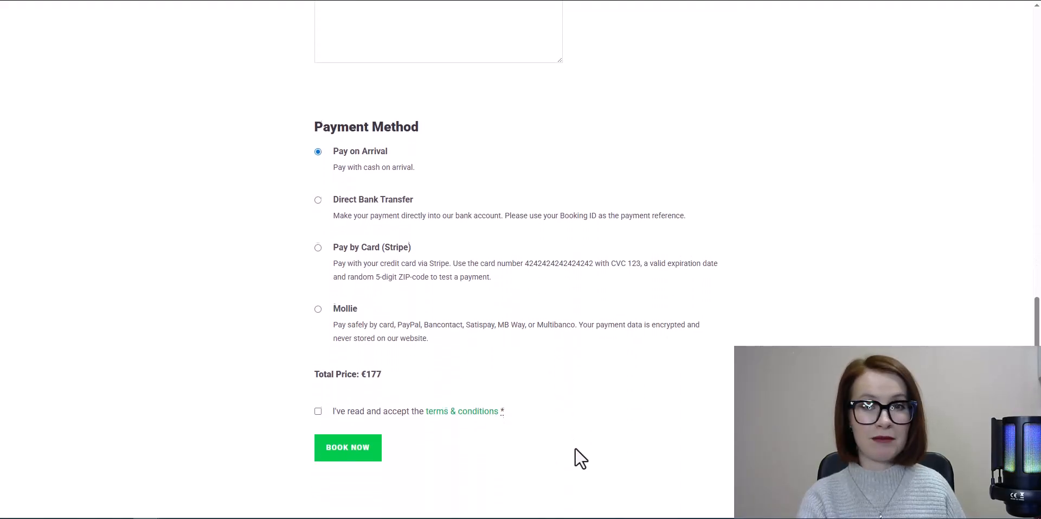
left_click(318, 294)
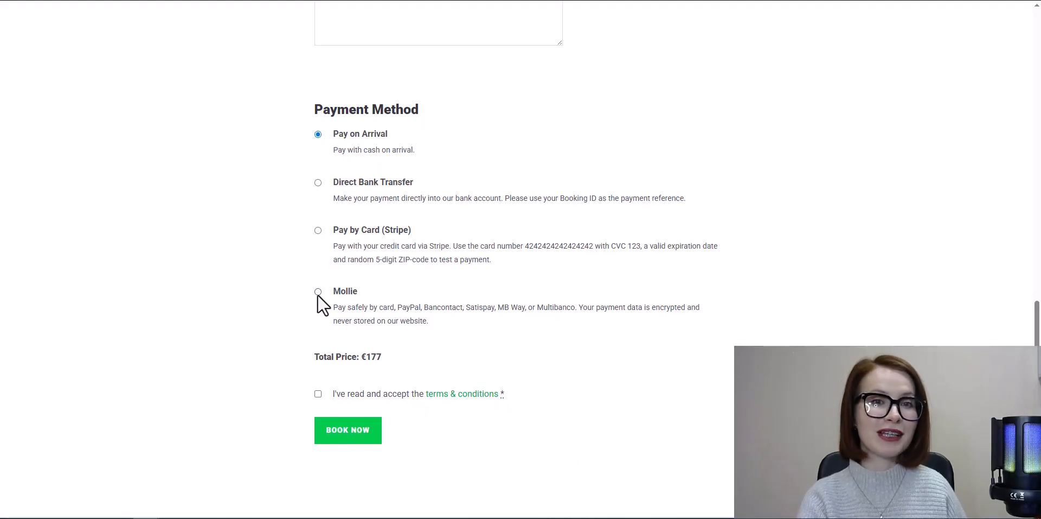
left_click(318, 394)
left_click(349, 438)
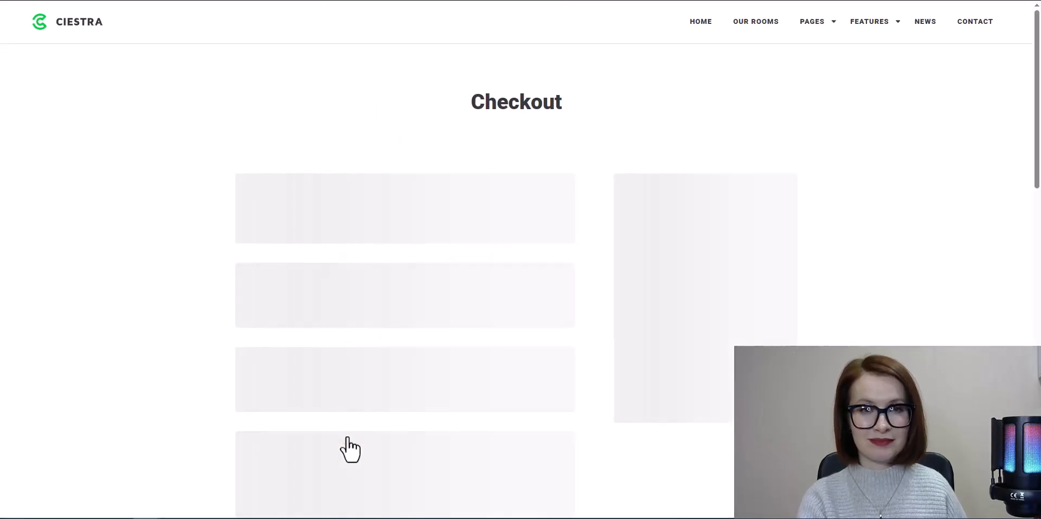
scroll(605, 326, "down", 3)
scroll(605, 325, "down", 2)
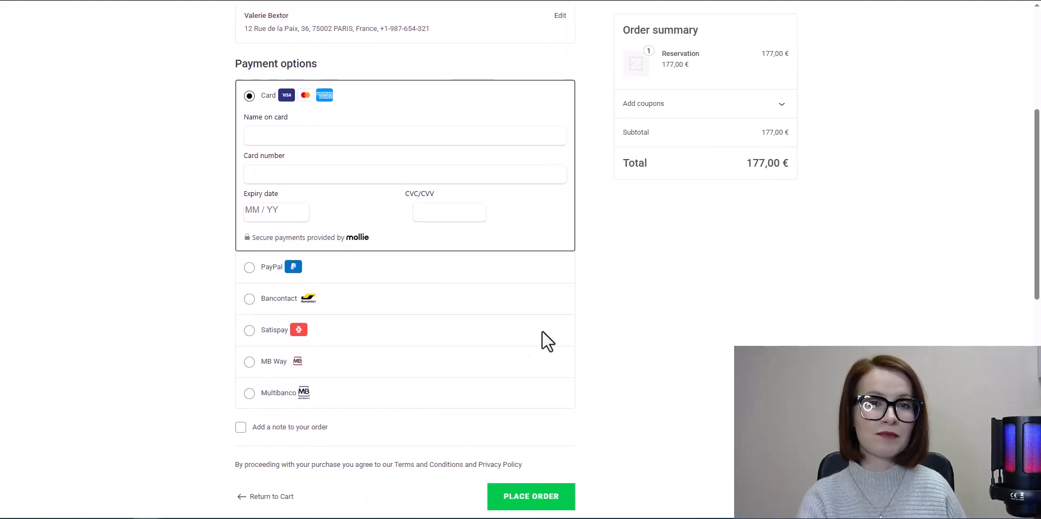
- Place the order with MB Way, complete the Mollie test payment with the status Paid, and review the received order
left_click(251, 361)
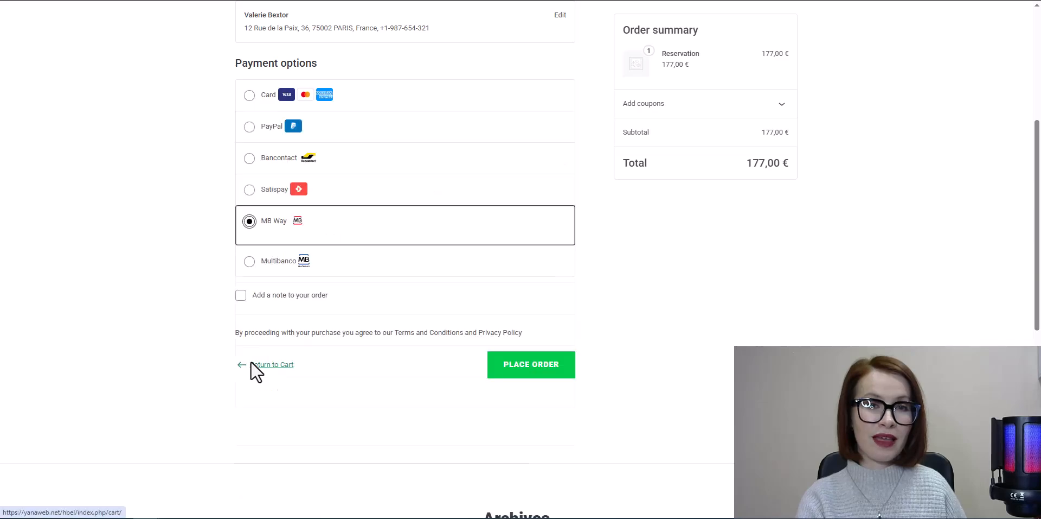
left_click(525, 374)
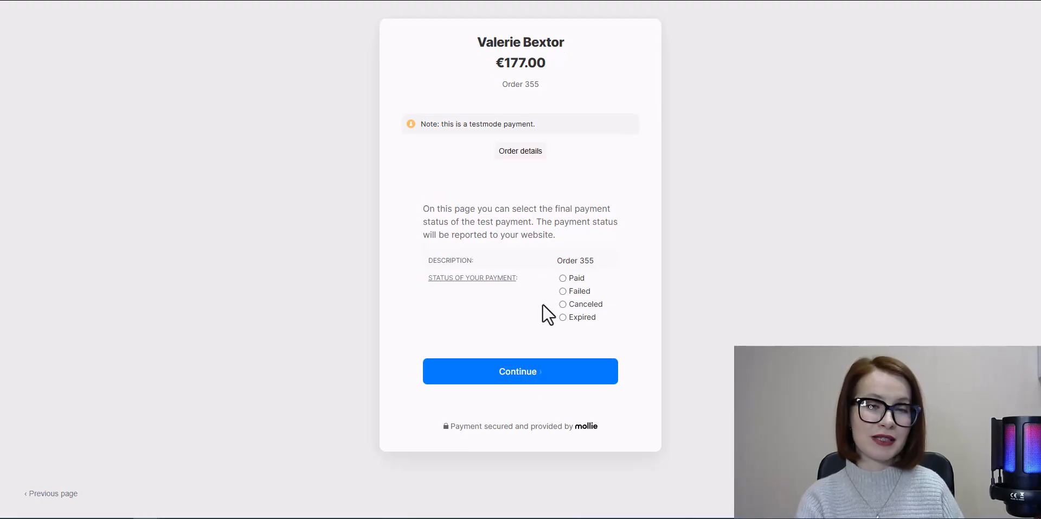
left_click(563, 278)
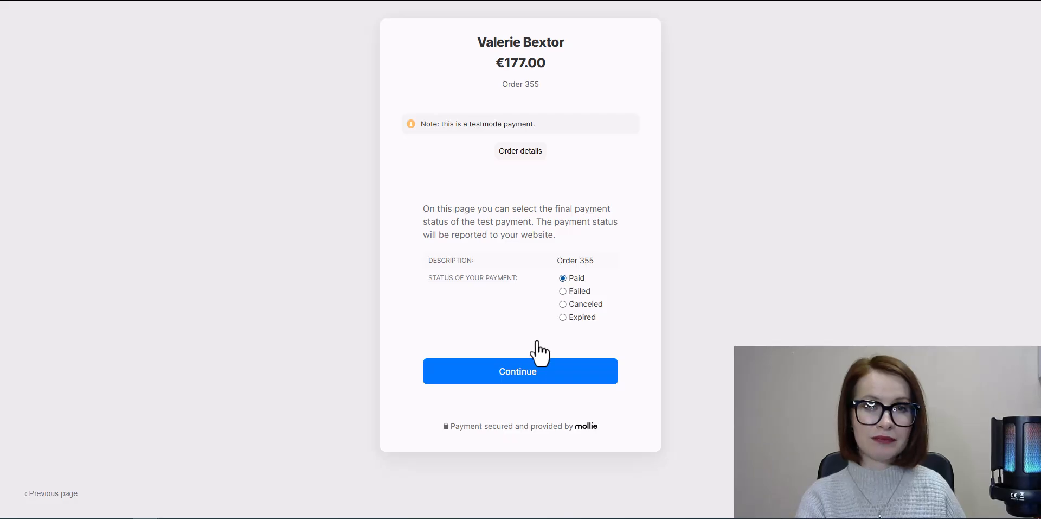
left_click(519, 380)
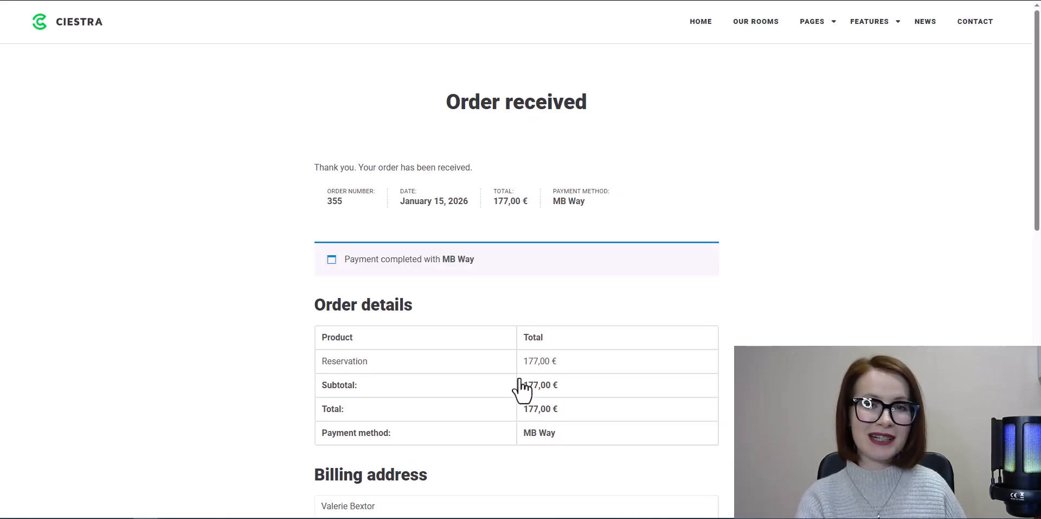
scroll(705, 298, "down", 2)
scroll(705, 301, "up", 2)
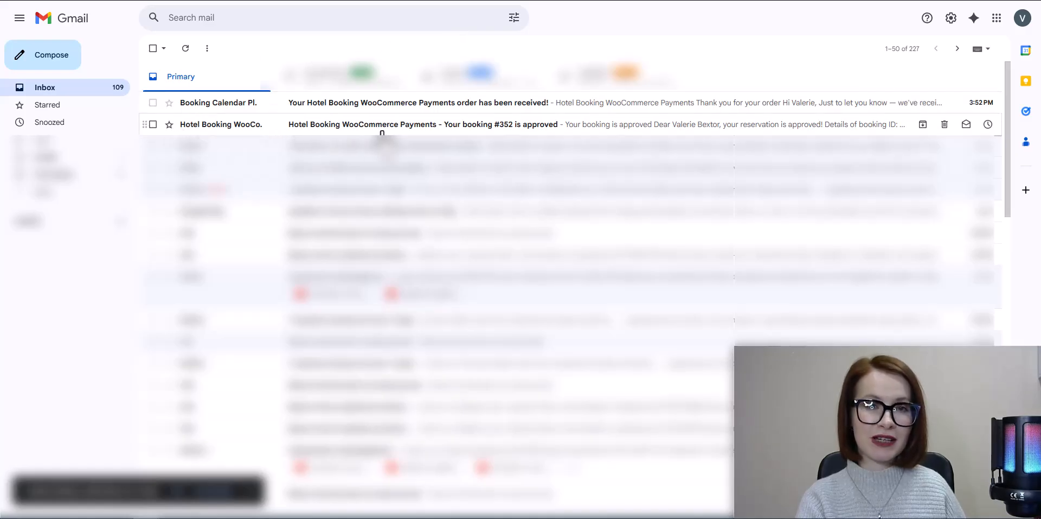
- Open the booking approval email, read through its booking details, and return to the inbox
left_click(380, 129)
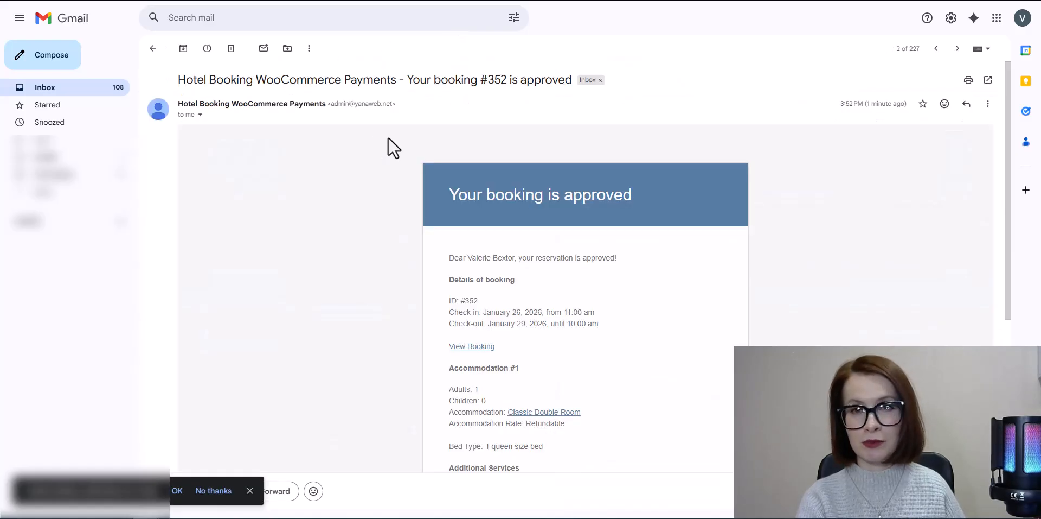
scroll(678, 309, "down", 2)
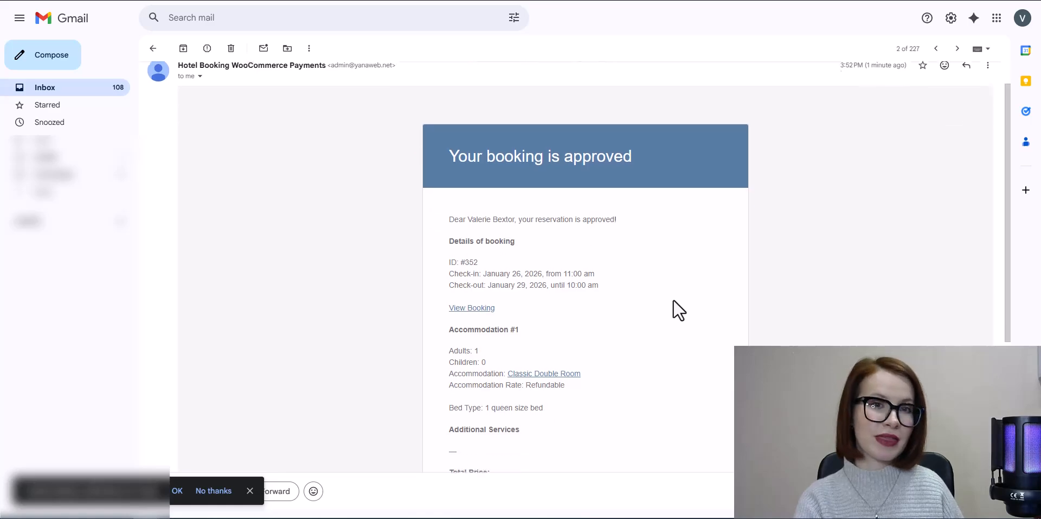
scroll(677, 308, "down", 1)
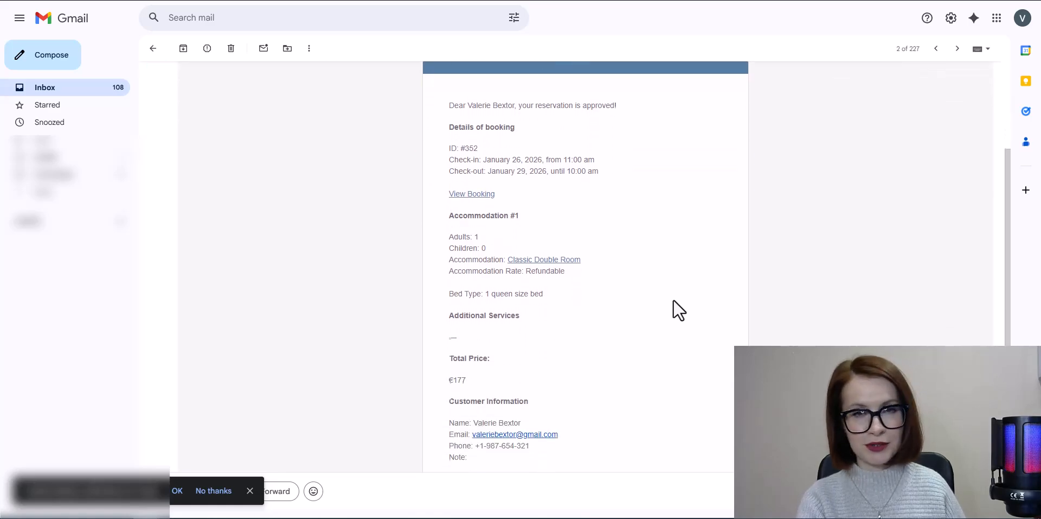
left_click(6, 1)
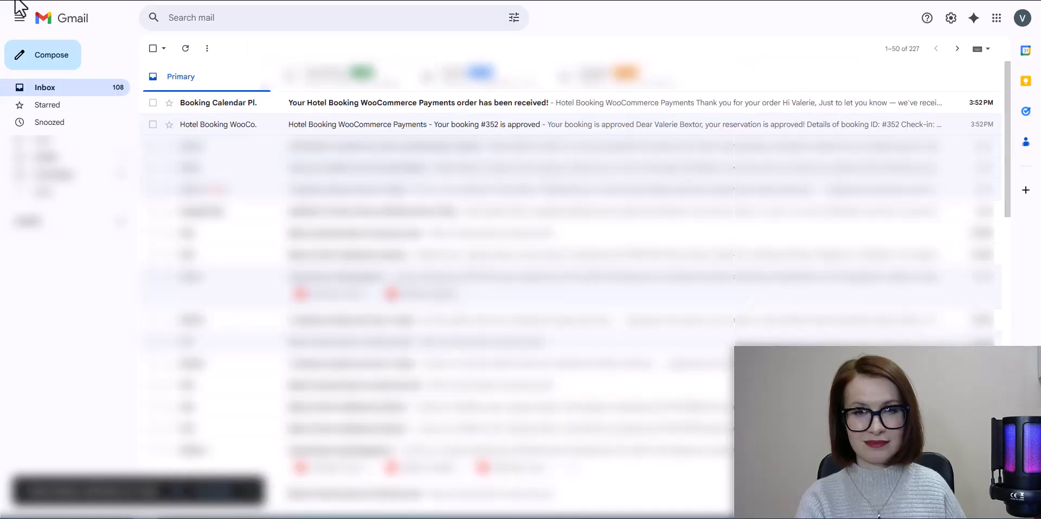
- Open the order received email and read its order summary, payment method and billing address
left_click(315, 115)
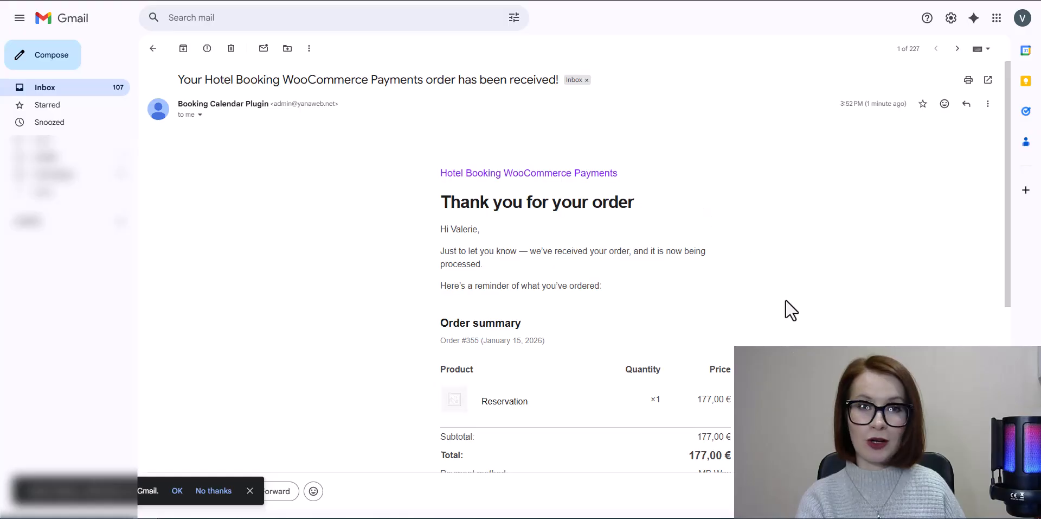
scroll(786, 309, "down", 1)
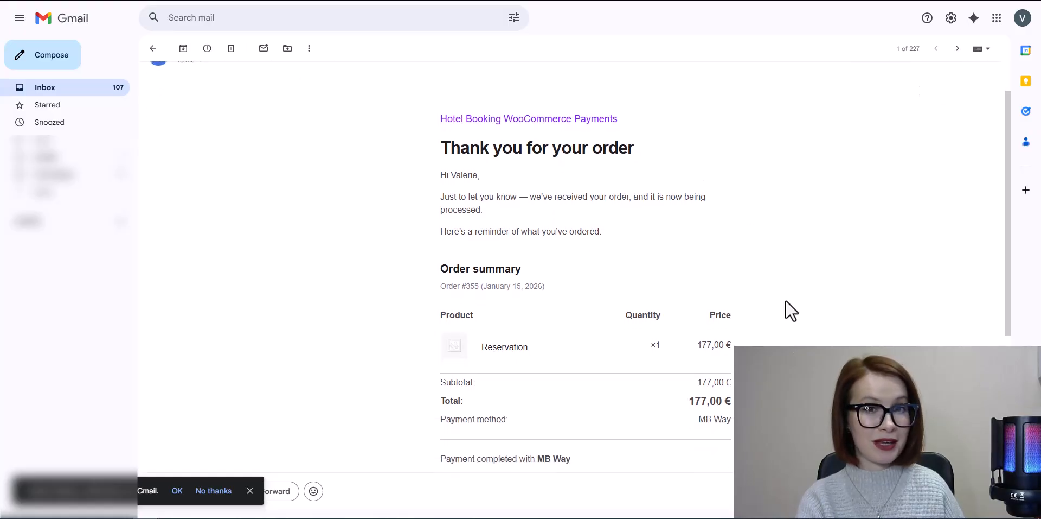
scroll(791, 311, "down", 2)
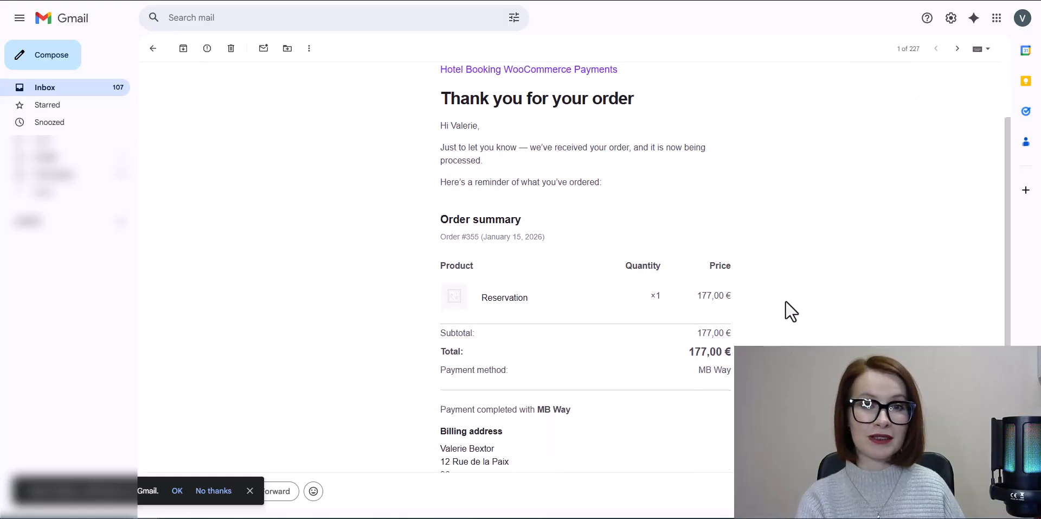
scroll(791, 311, "down", 1)
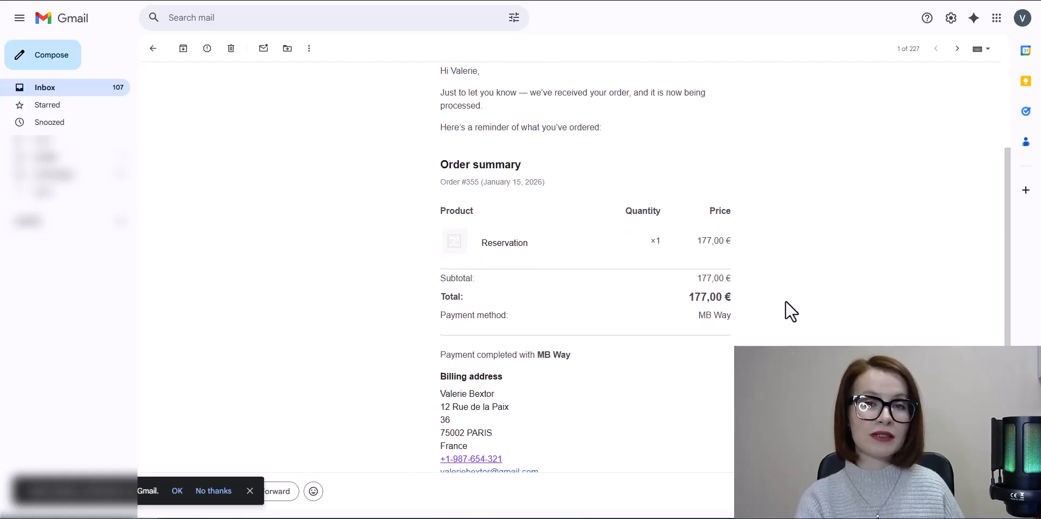
scroll(791, 311, "down", 1)
scroll(792, 311, "up", 1)
scroll(791, 311, "up", 3)
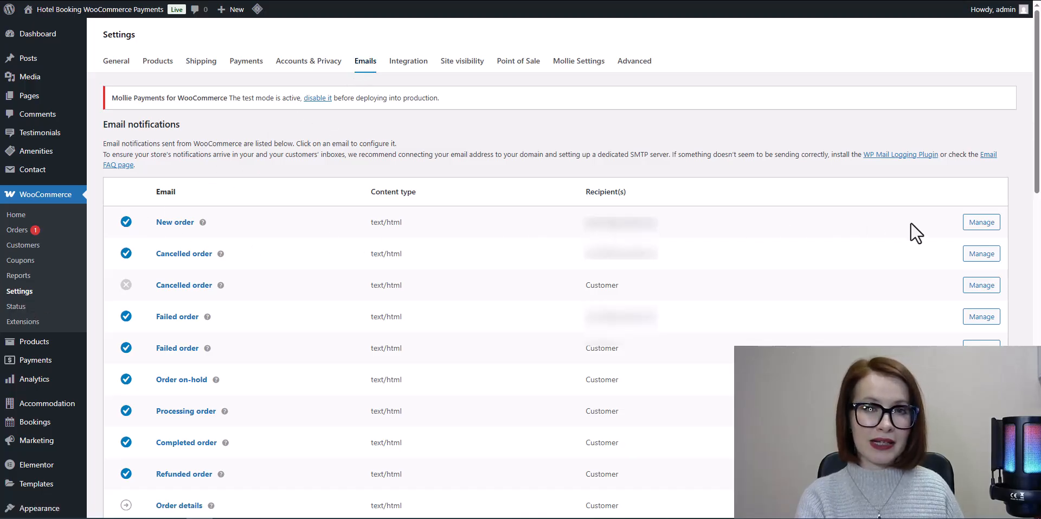
- Open the configuration of the New order email notification
left_click(983, 228)
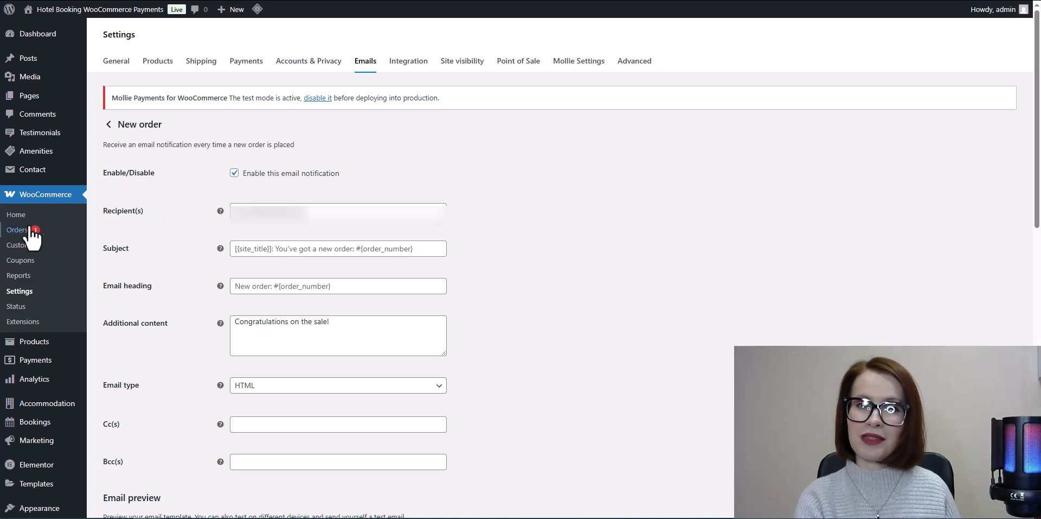
- Open the customer's order from the WooCommerce orders and examine its details, payment information and order notes
left_click(10, 233)
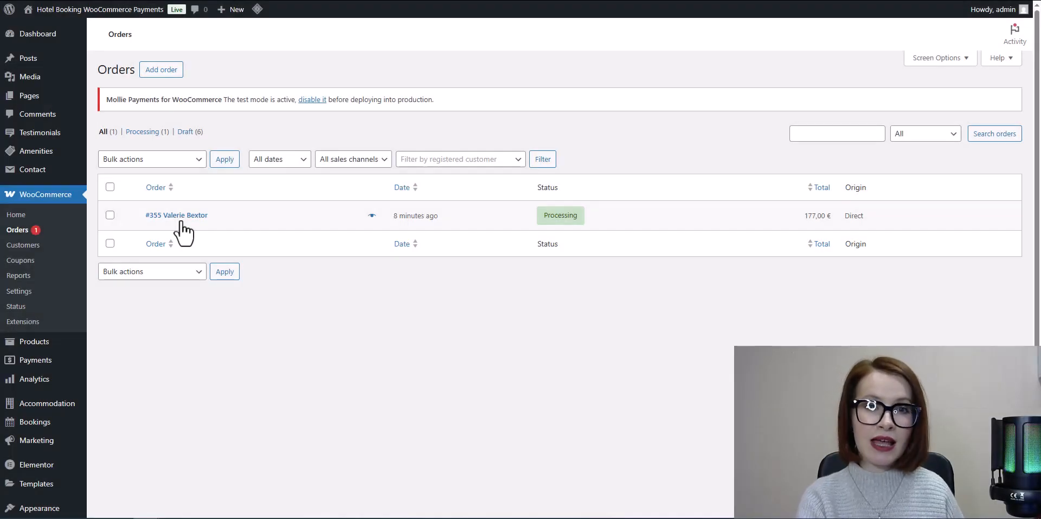
left_click(180, 216)
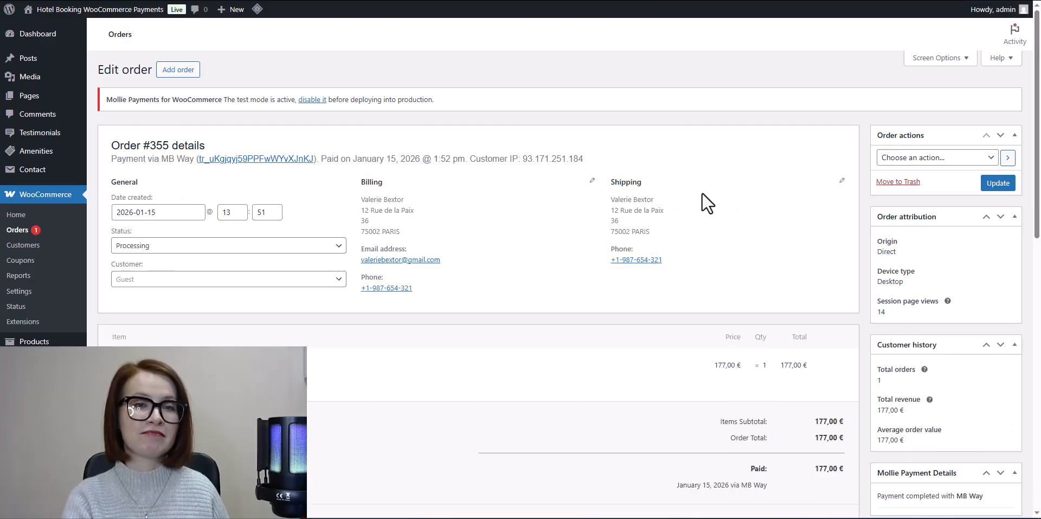
scroll(1020, 284, "down", 3)
scroll(1020, 285, "down", 8)
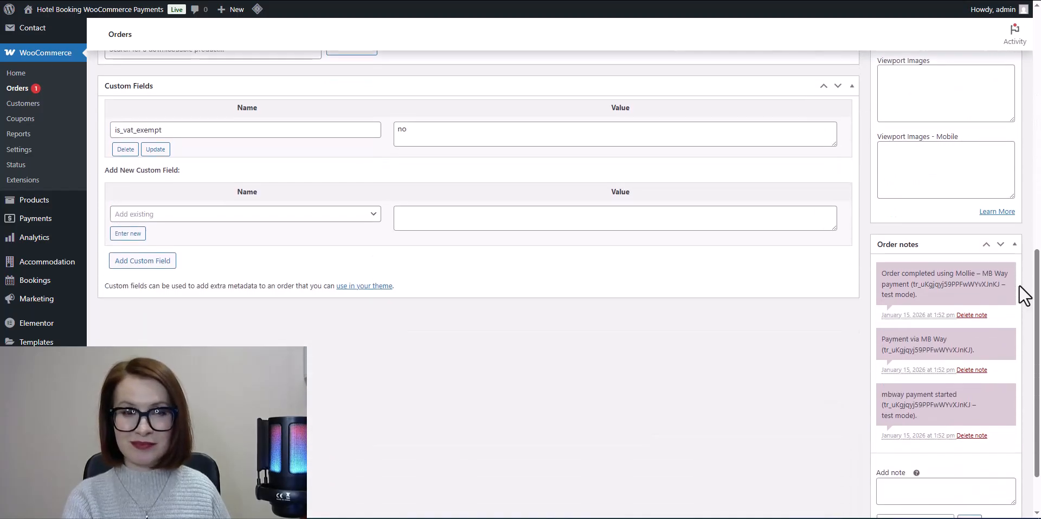
scroll(1020, 284, "down", 2)
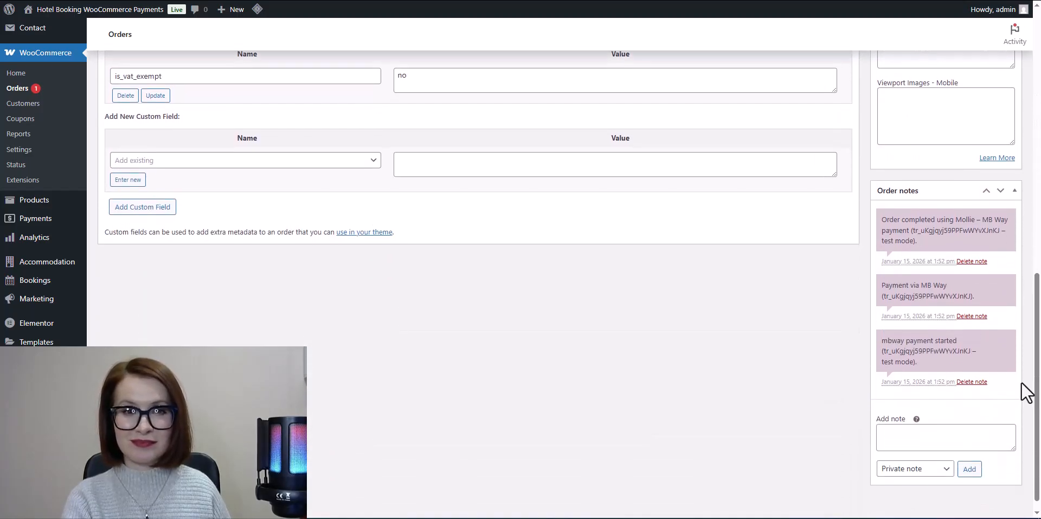
scroll(1034, 388, "up", 12)
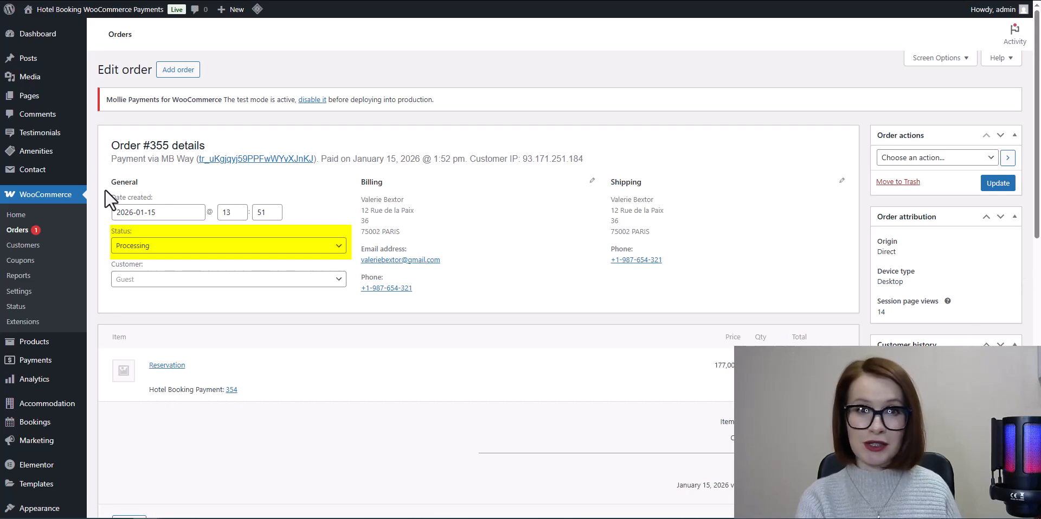
- Open the Classic Double Room booking from the list of all bookings and examine its dates, status, logs and customer information
mouse_move(22, 428)
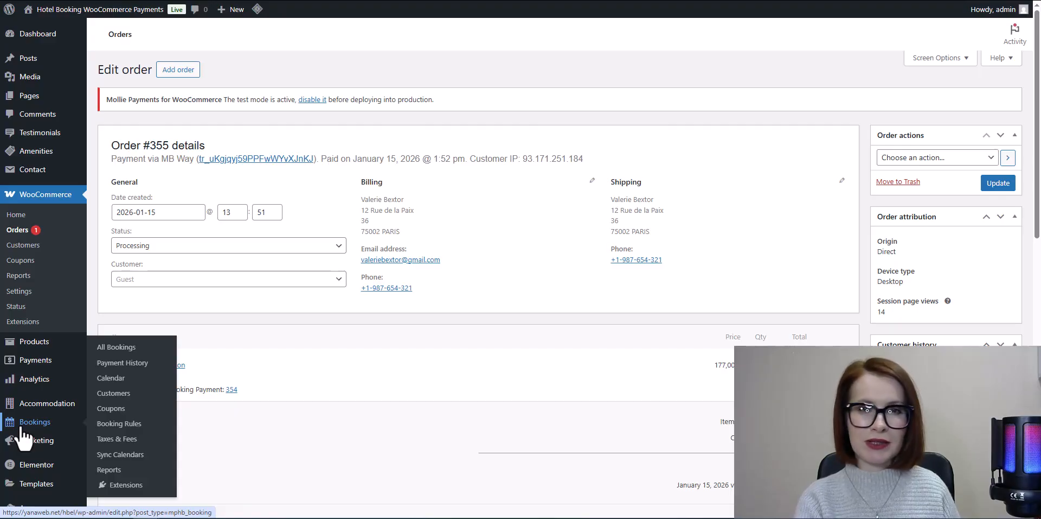
left_click(24, 431)
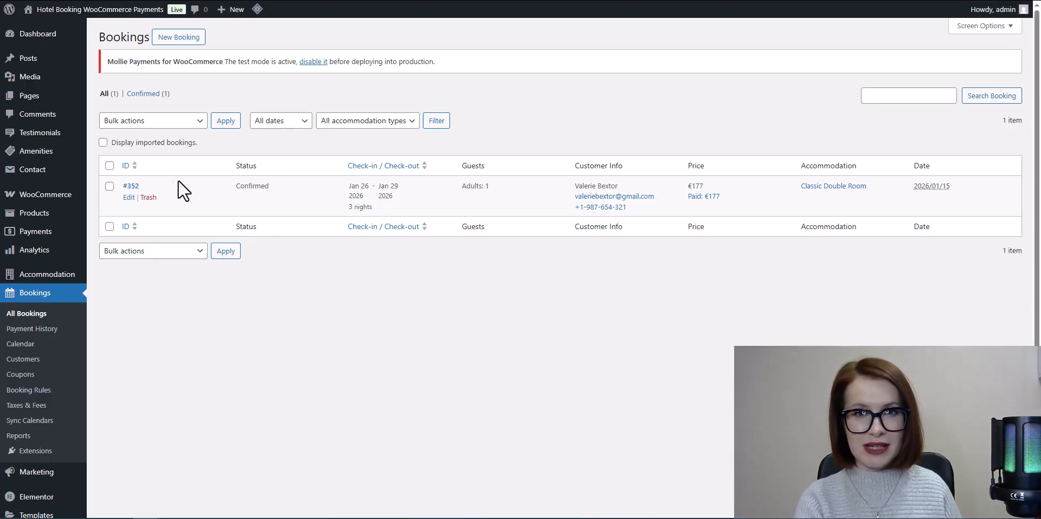
left_click(133, 186)
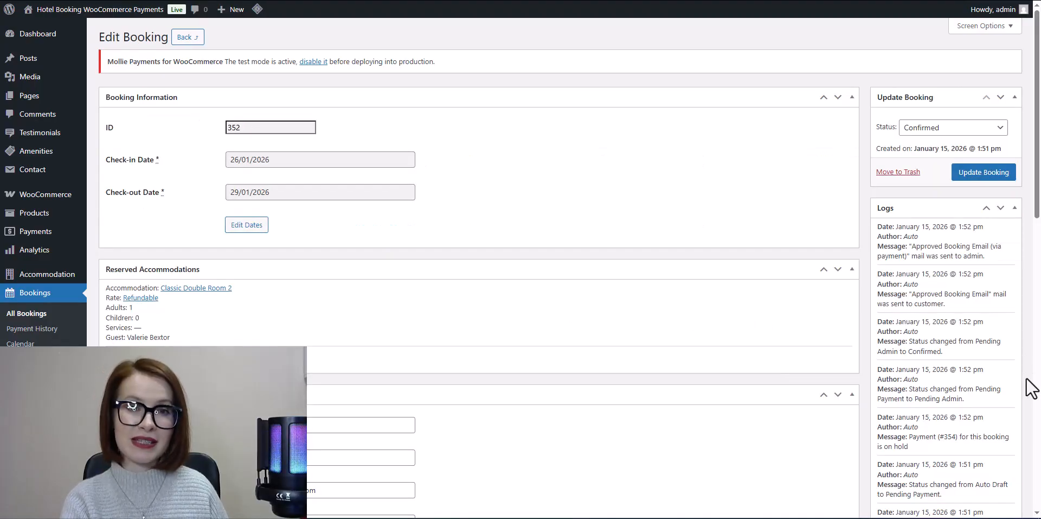
scroll(1032, 391, "down", 1)
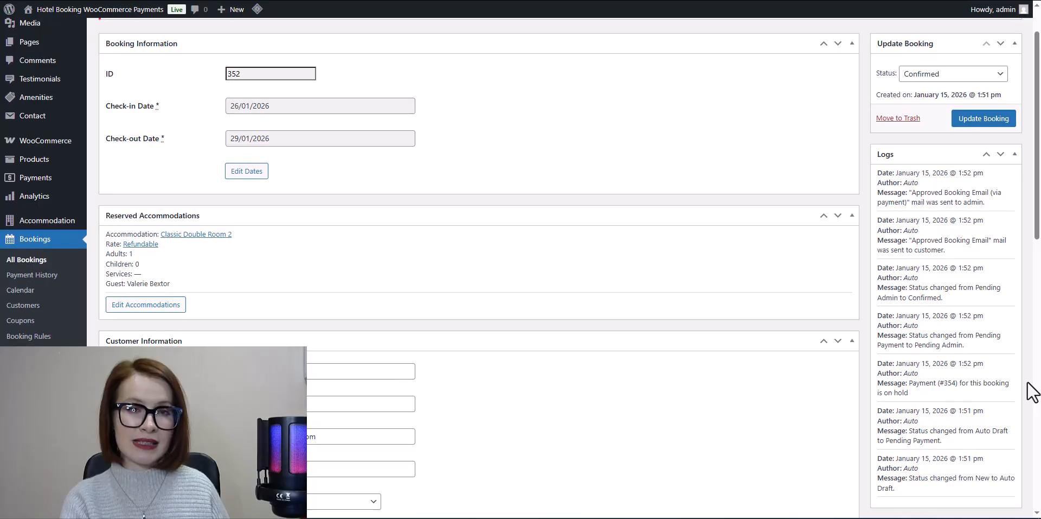
scroll(608, 391, "down", 2)
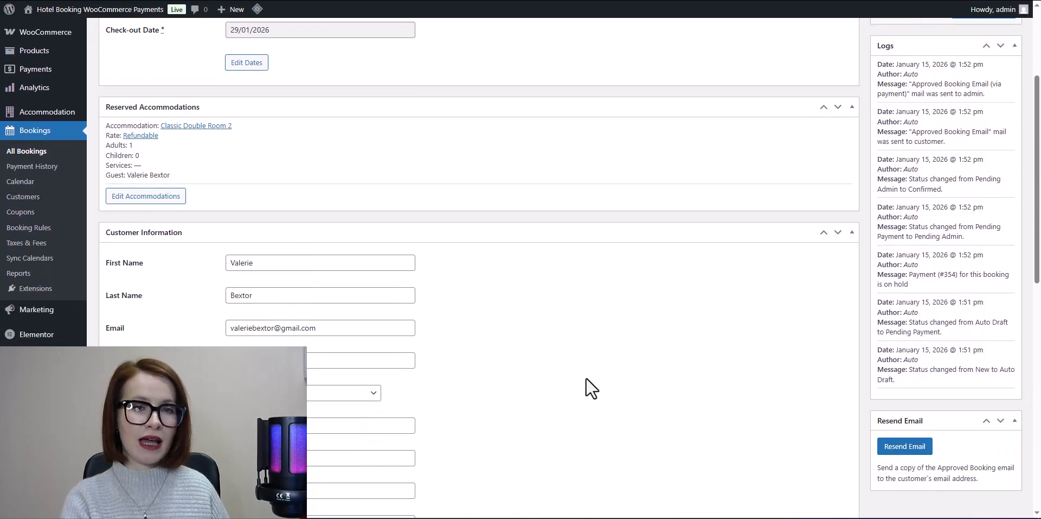
- Open the payment record in the bookings' payment history and the matching €177.00 MB Way payment in the Mollie sales dashboard
left_click(20, 168)
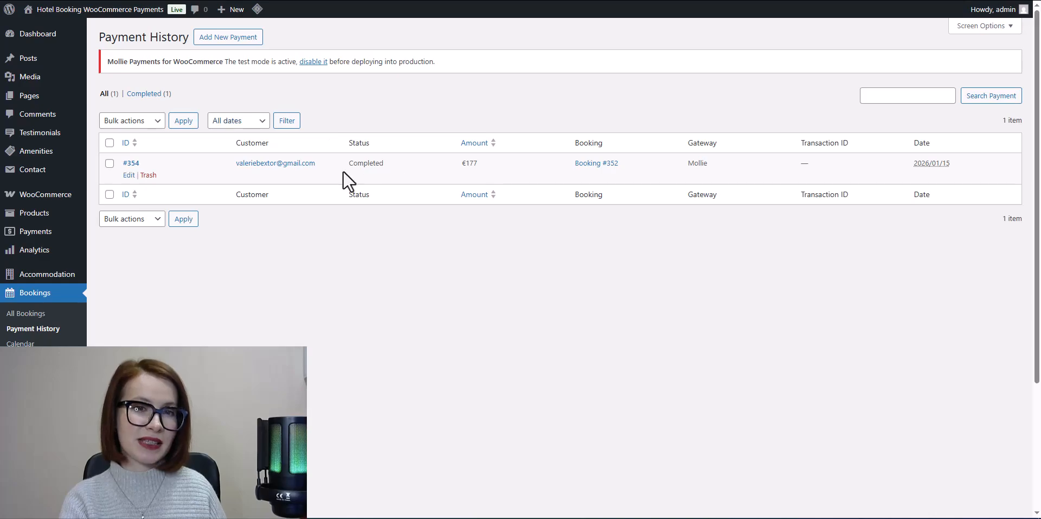
left_click(132, 163)
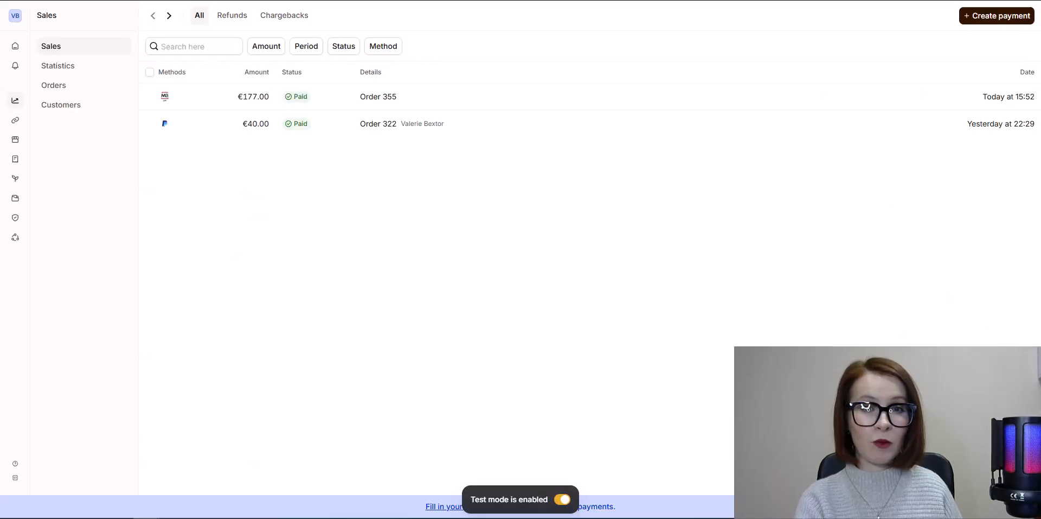
left_click(290, 96)
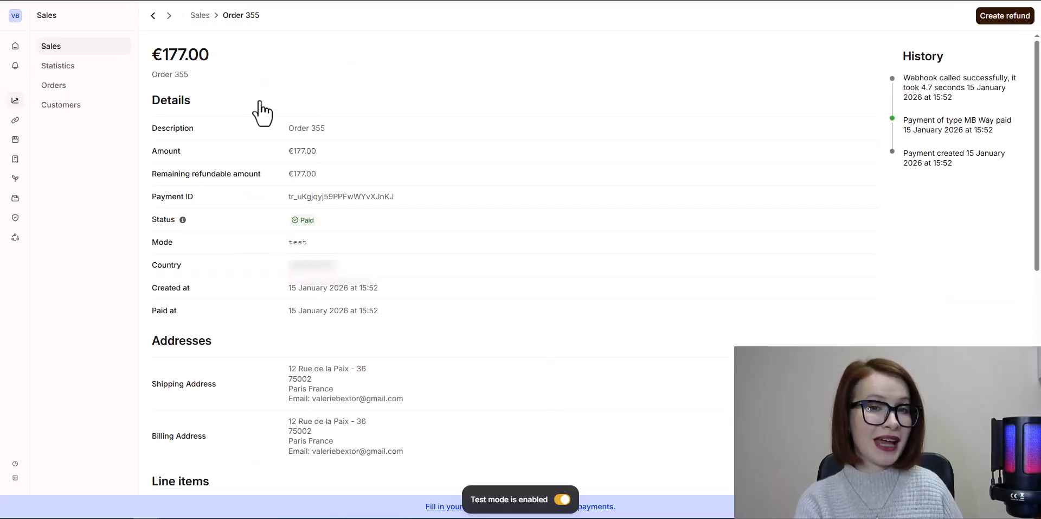